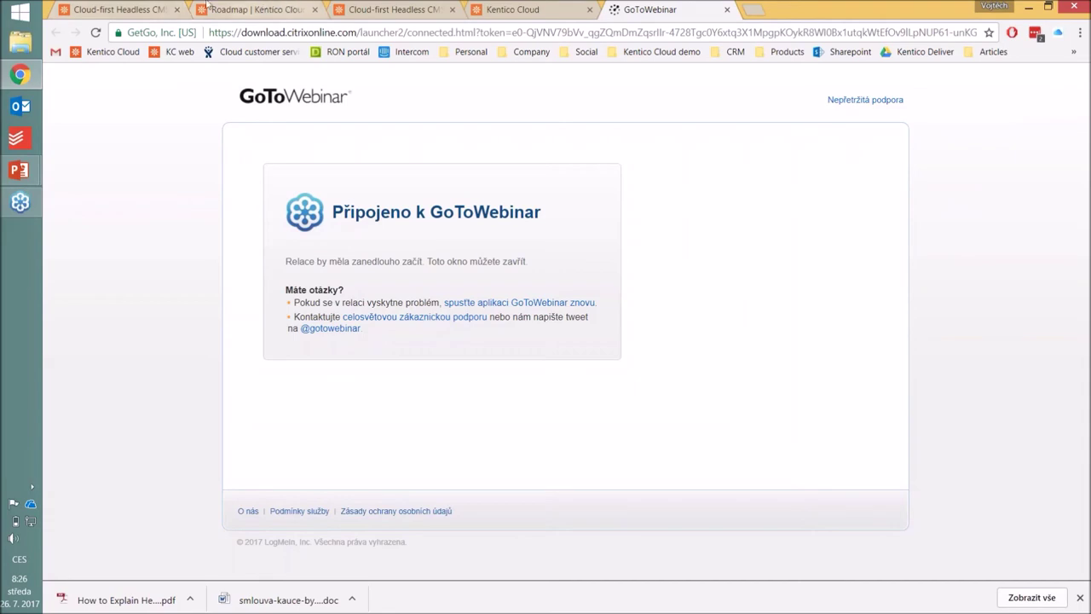
Step: Return to the Kentico Cloud homepage, dismiss the downloads bar and start the free 30-day trial sign-up
left_click(127, 7)
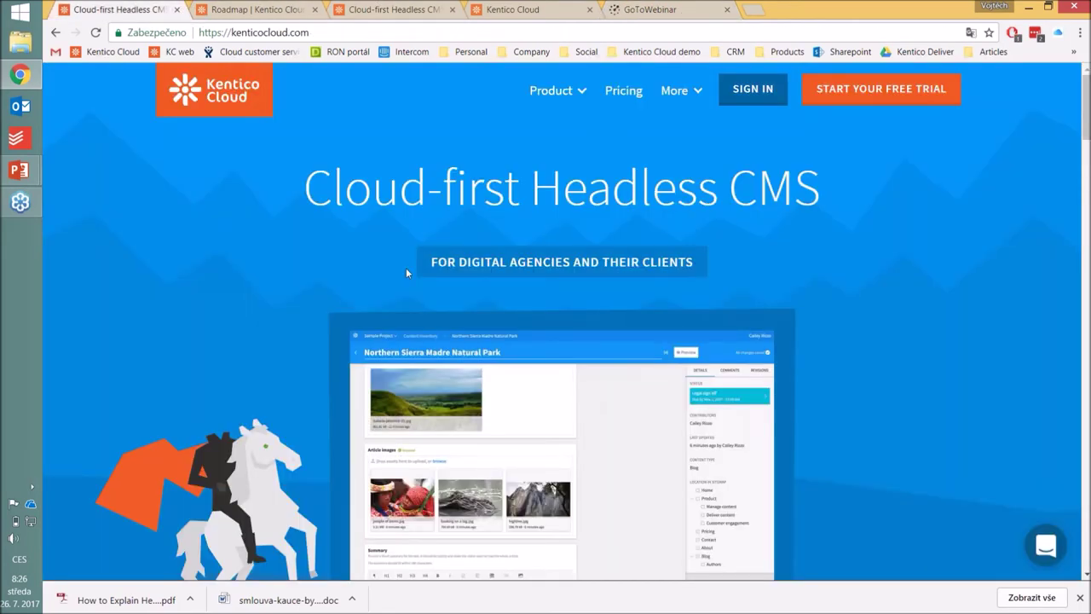
left_click(1080, 598)
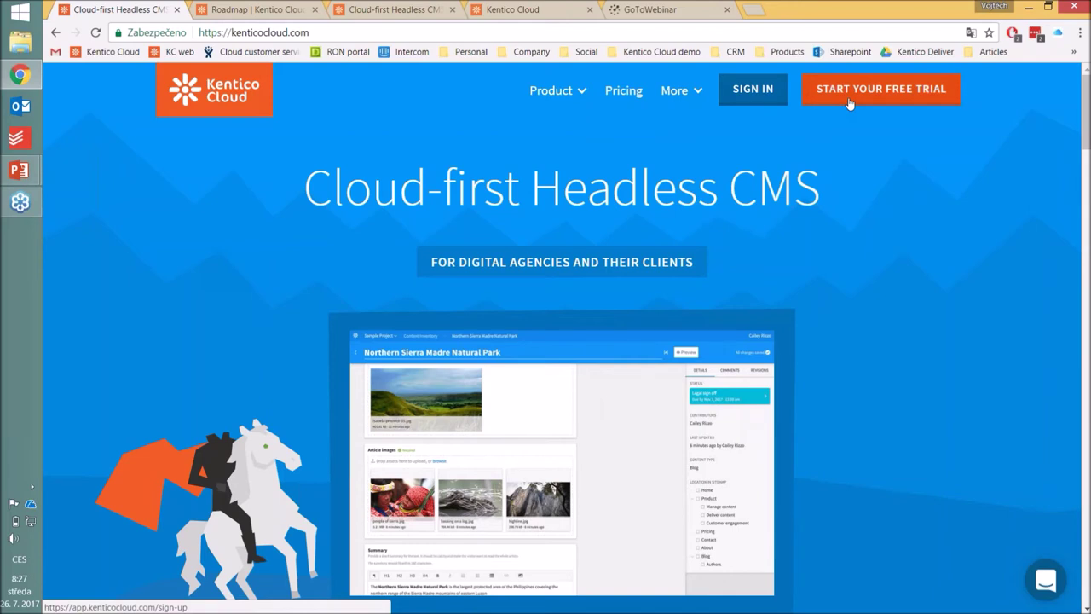
left_click(839, 110)
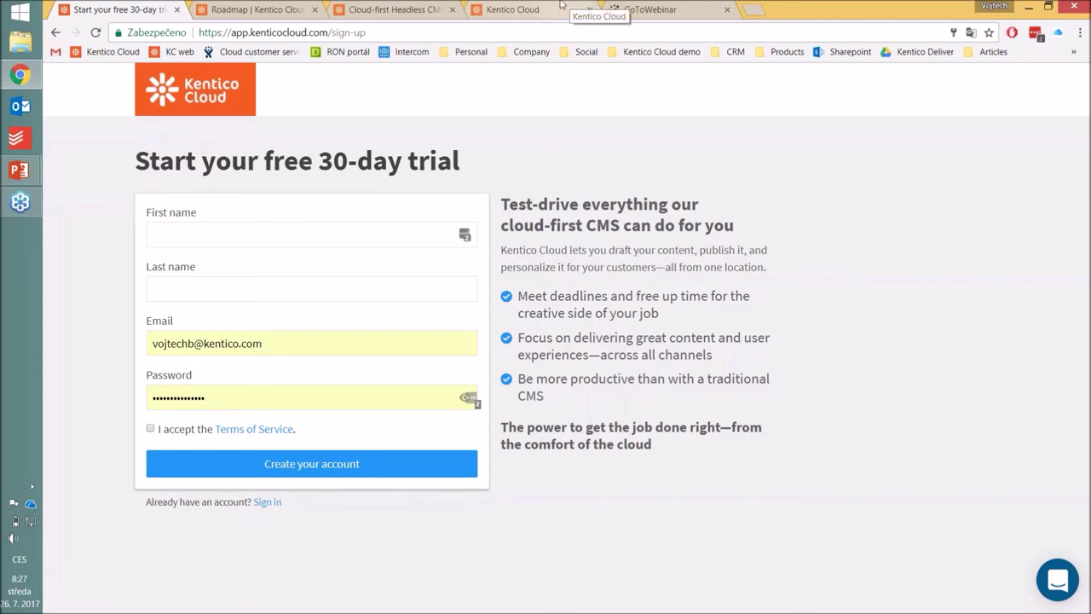
left_click(512, 9)
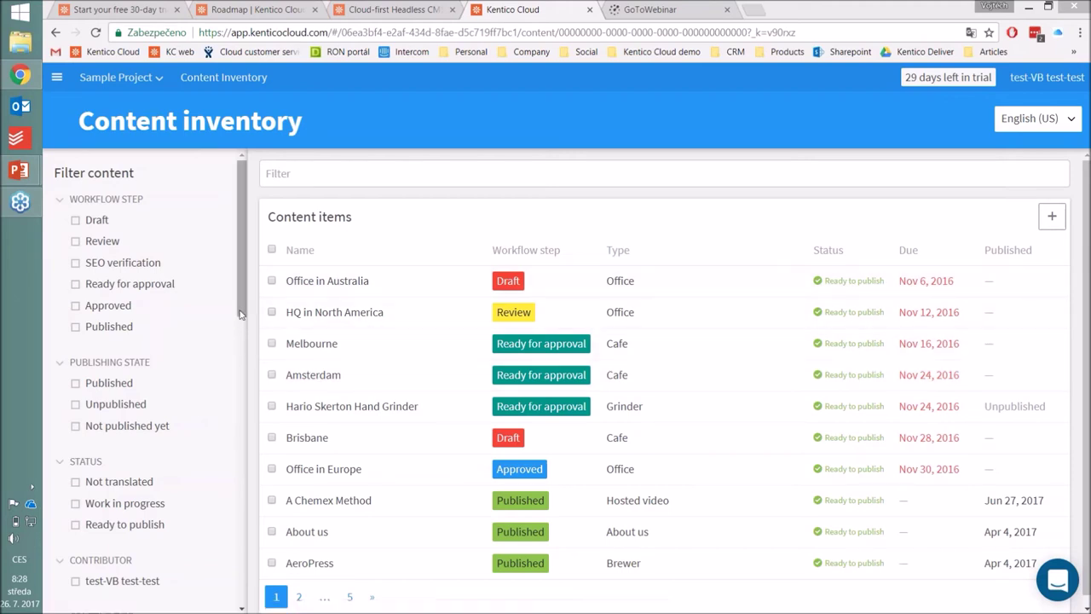
Step: Scroll down the Sample Project's content inventory filter panel
scroll(245, 312, "down", 4)
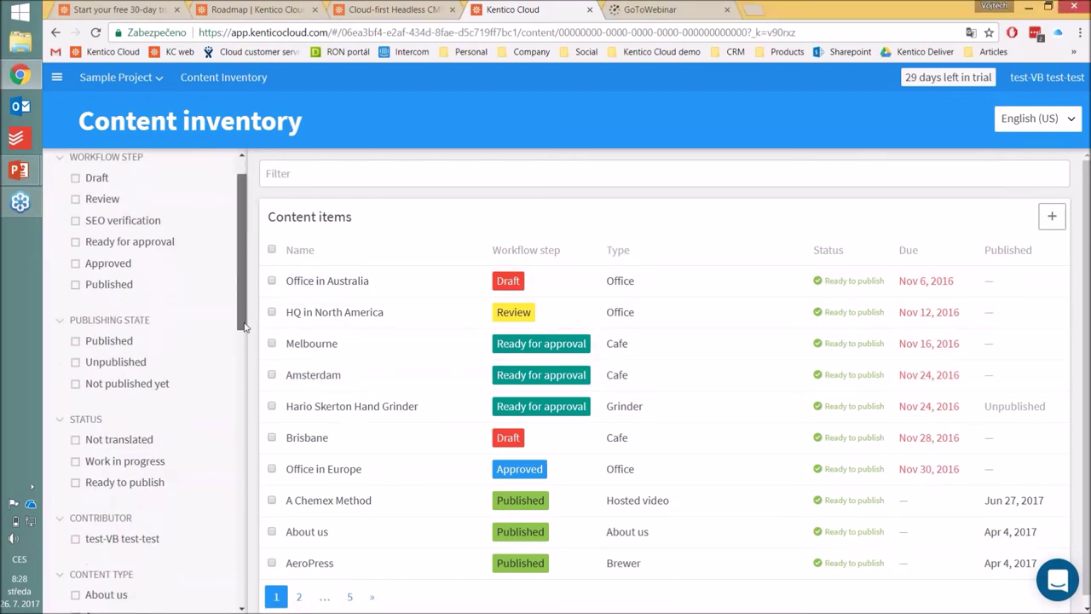
Step: Filter the inventory to Article items and open Coffee Beverages Explained
left_click(95, 439)
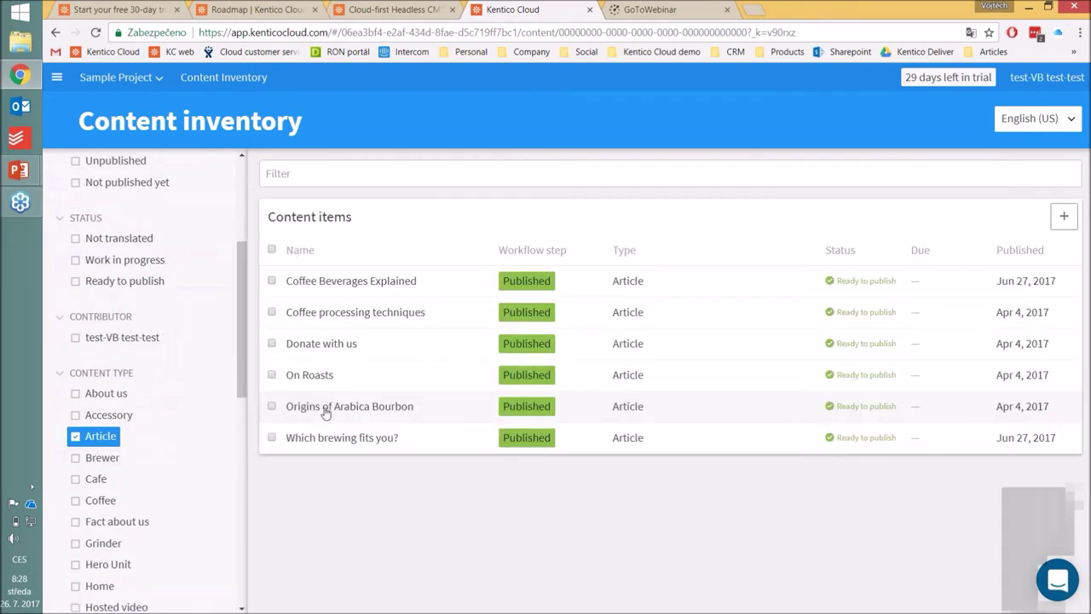
left_click(369, 295)
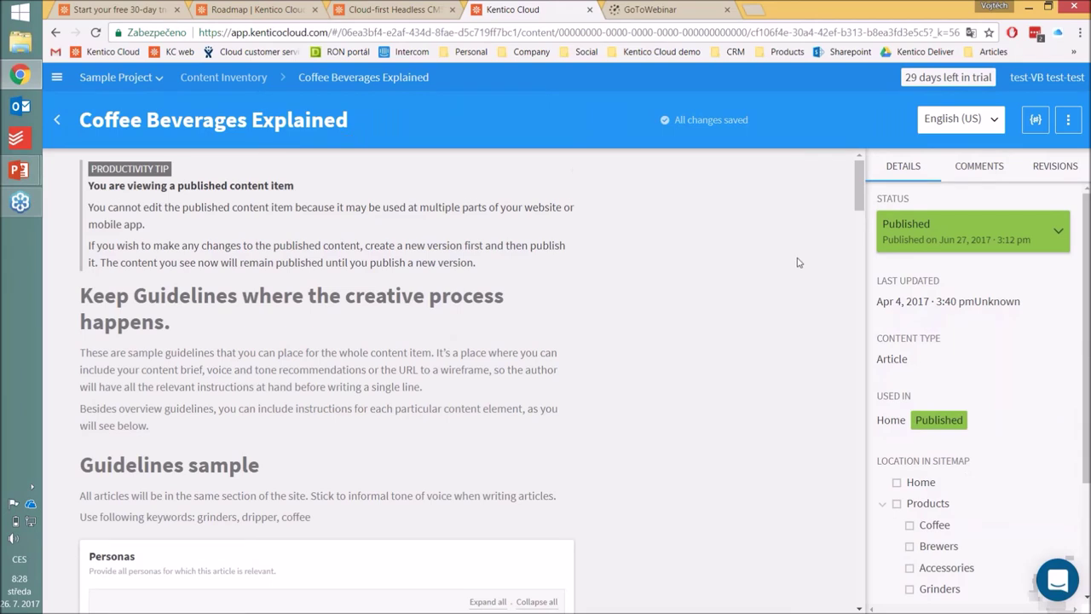
left_click_drag(855, 194, 852, 209)
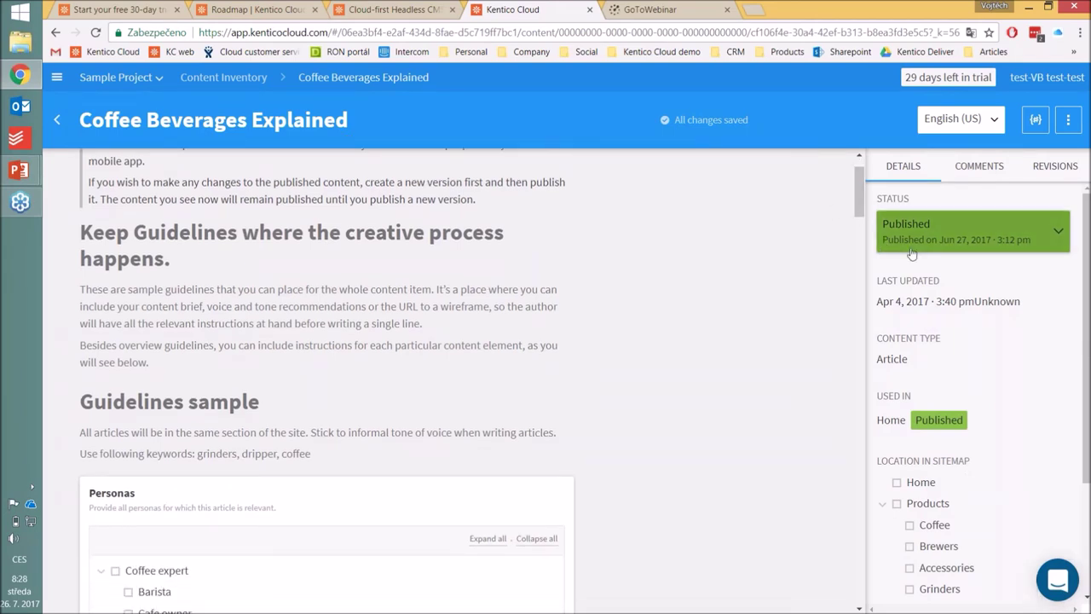
left_click_drag(863, 205, 851, 254)
Step: Create a new Draft version of the published article and review its fields
left_click(989, 234)
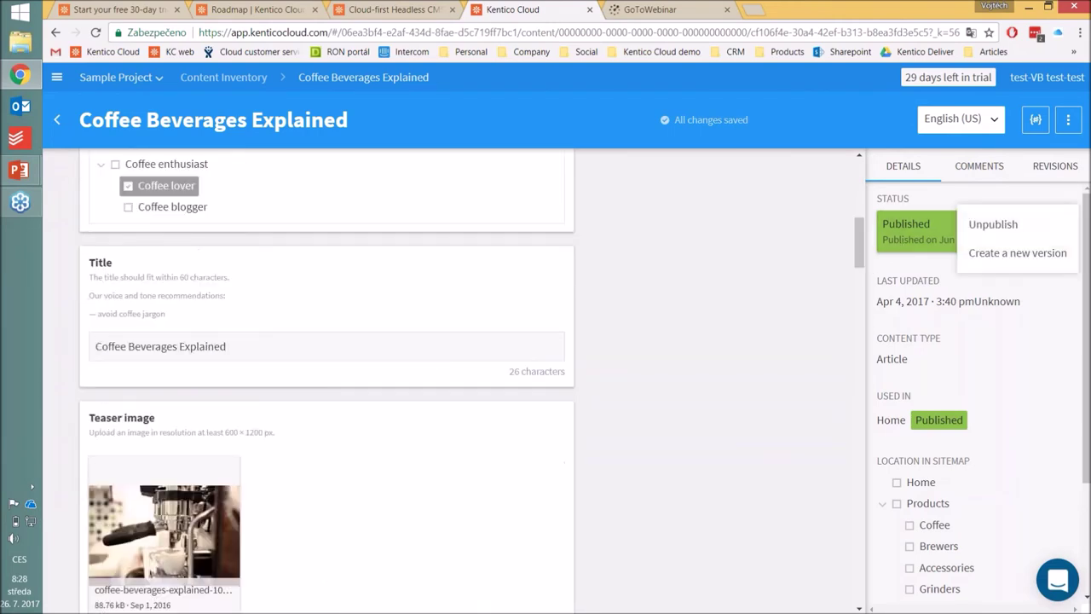
left_click(1000, 266)
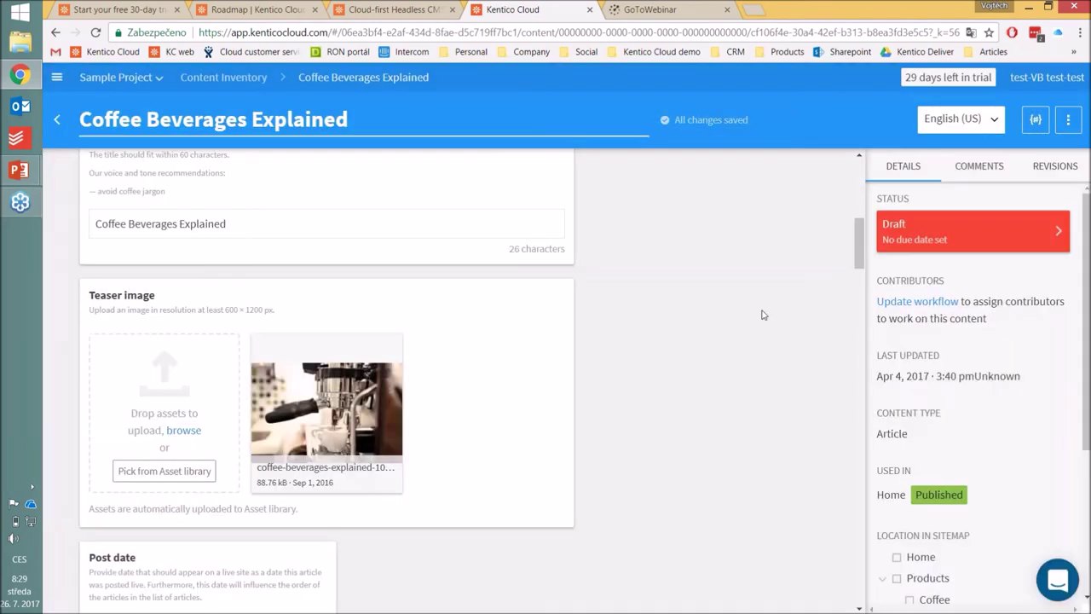
left_click_drag(861, 247, 867, 205)
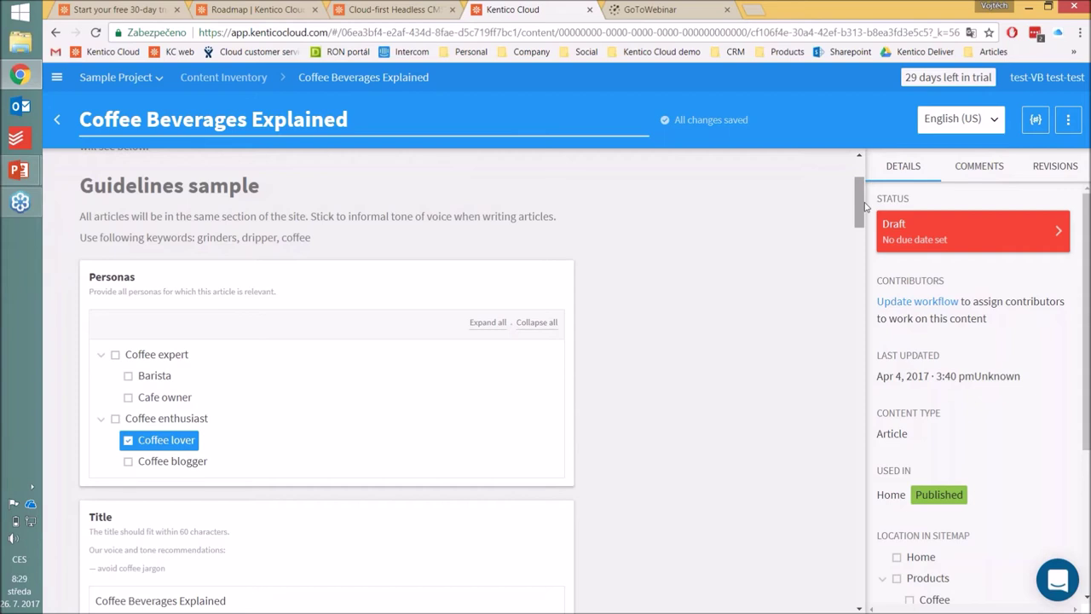
left_click_drag(862, 207, 862, 216)
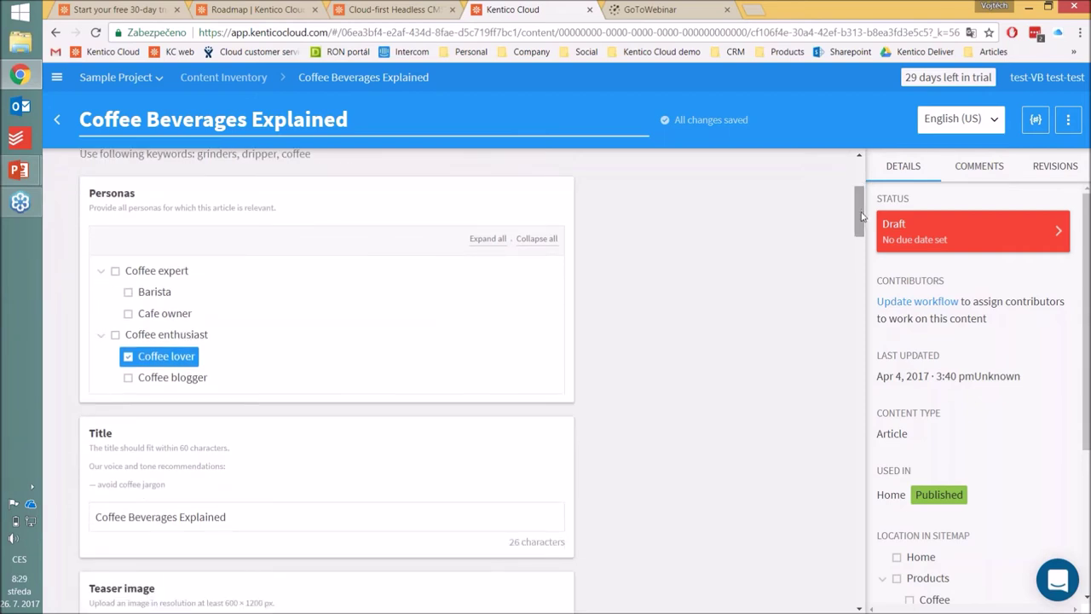
left_click_drag(862, 216, 861, 290)
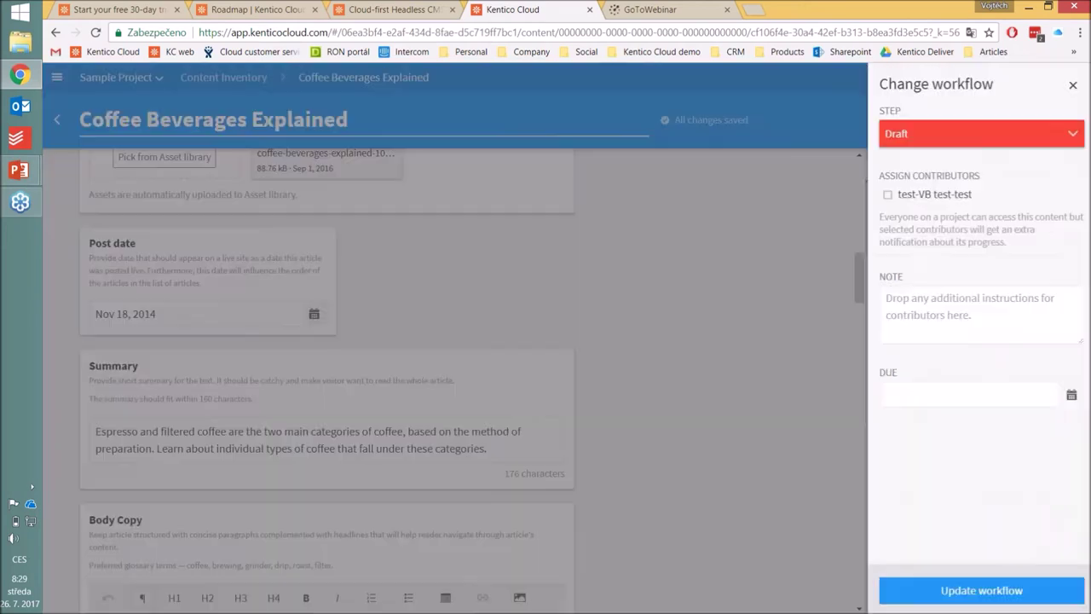
left_click(912, 243)
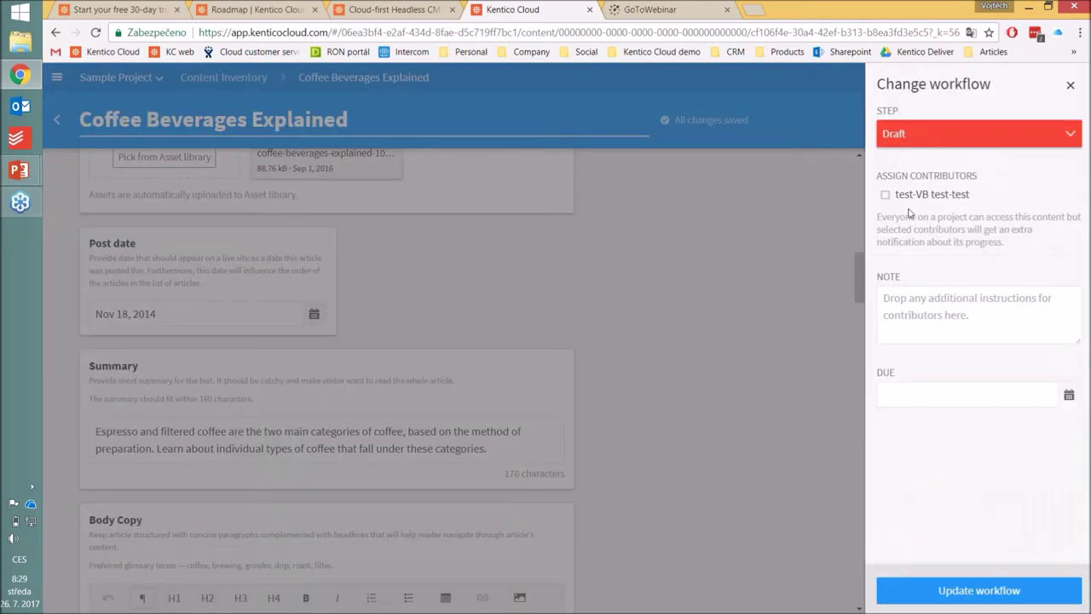
left_click(908, 194)
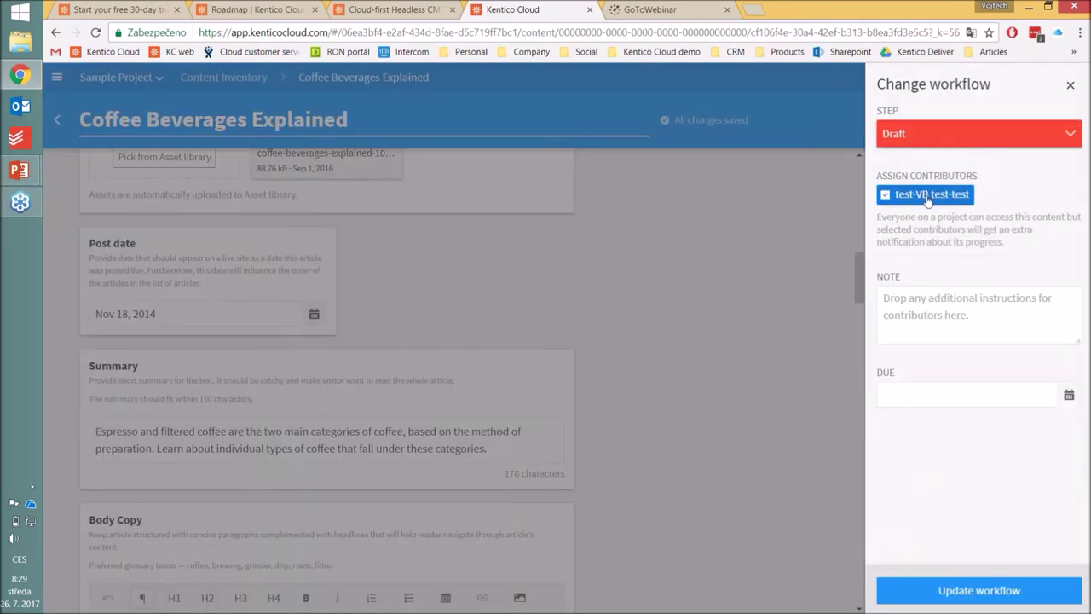
left_click(936, 134)
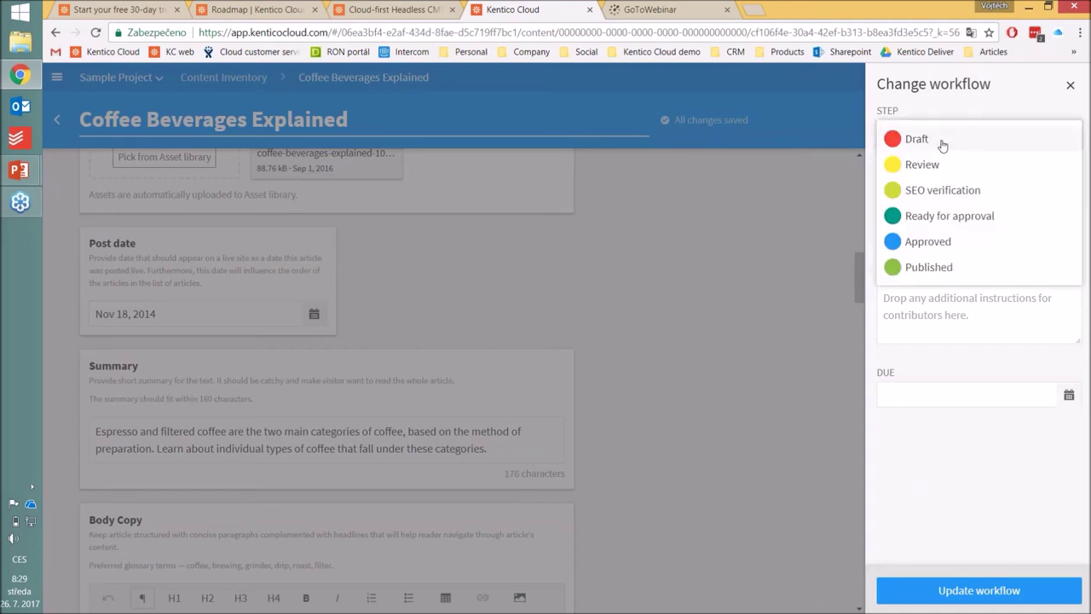
left_click(954, 118)
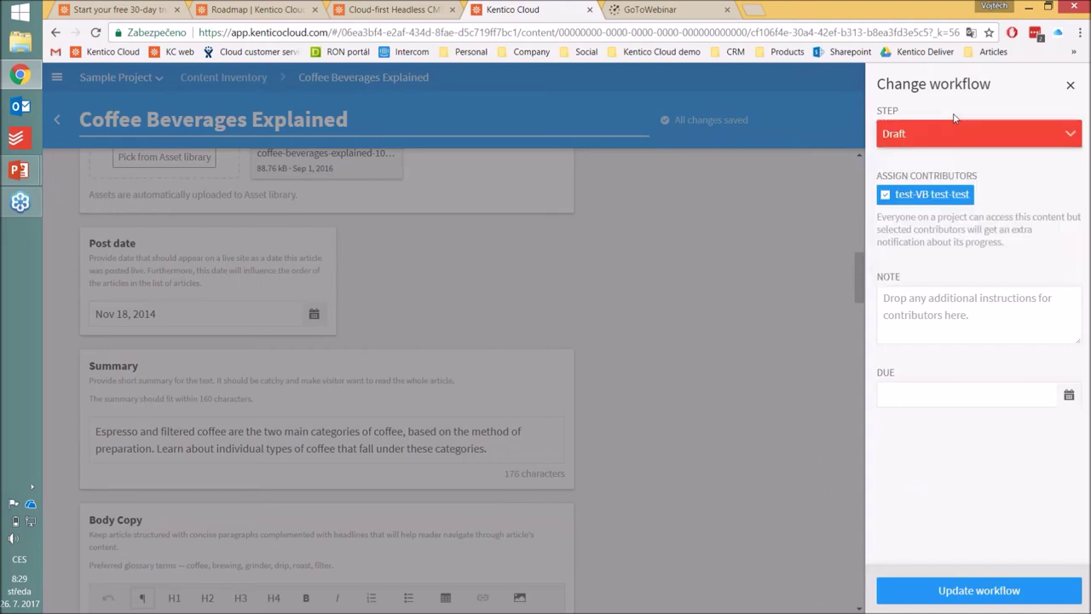
left_click(1072, 86)
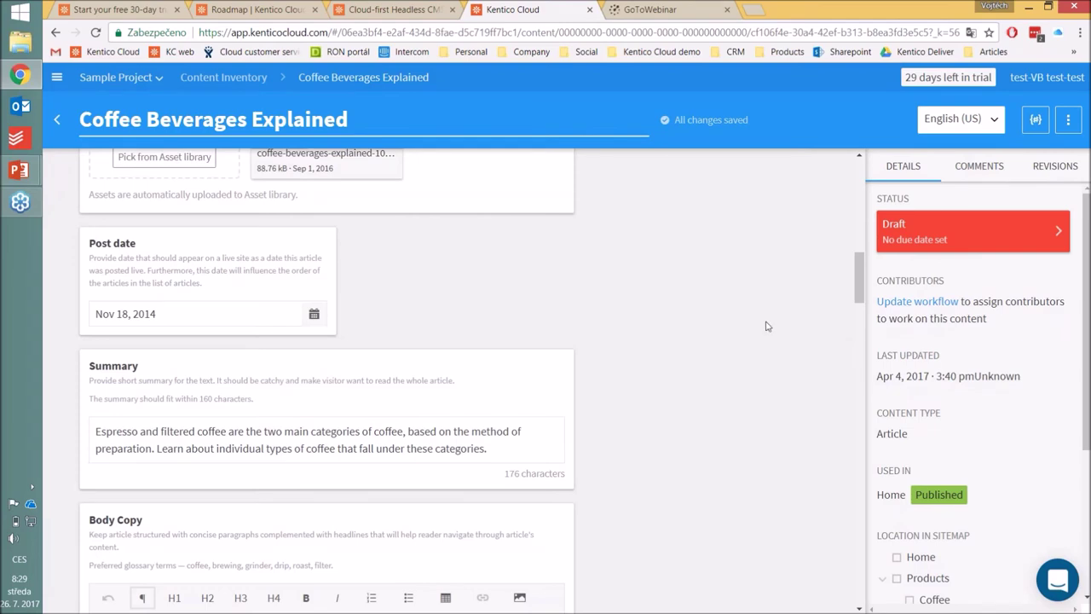
left_click_drag(860, 269, 850, 363)
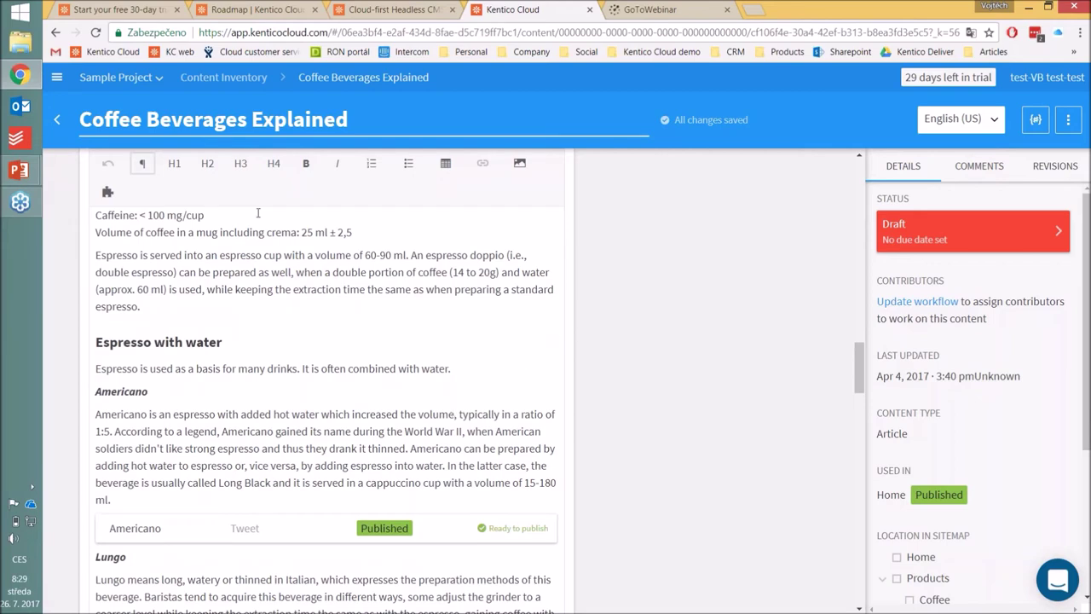
Step: In the project's user settings, invite a person by entering their e-mail, first and last name
left_click(56, 82)
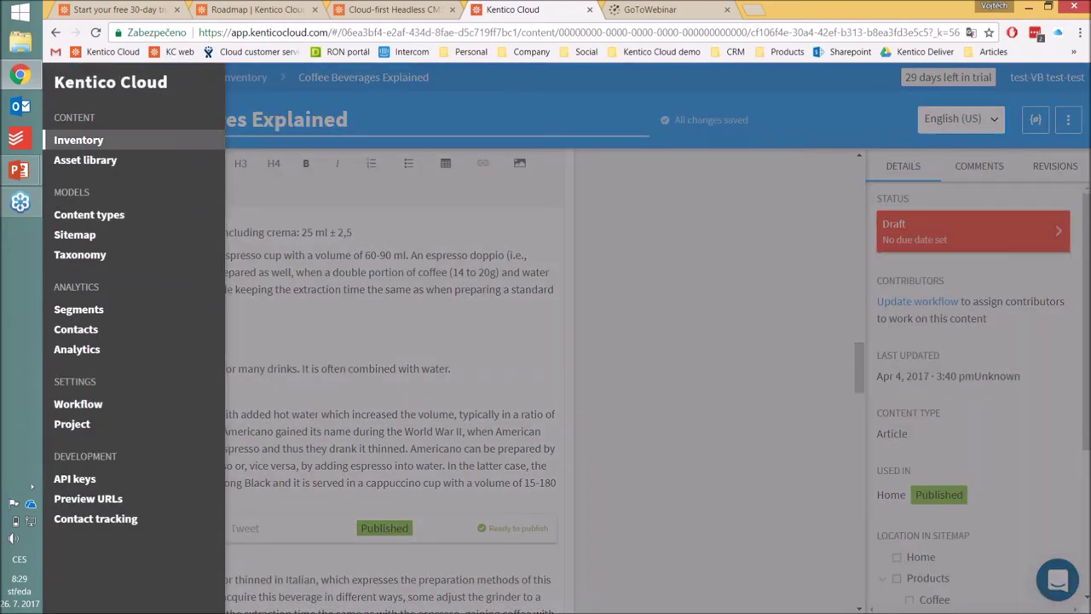
left_click(115, 428)
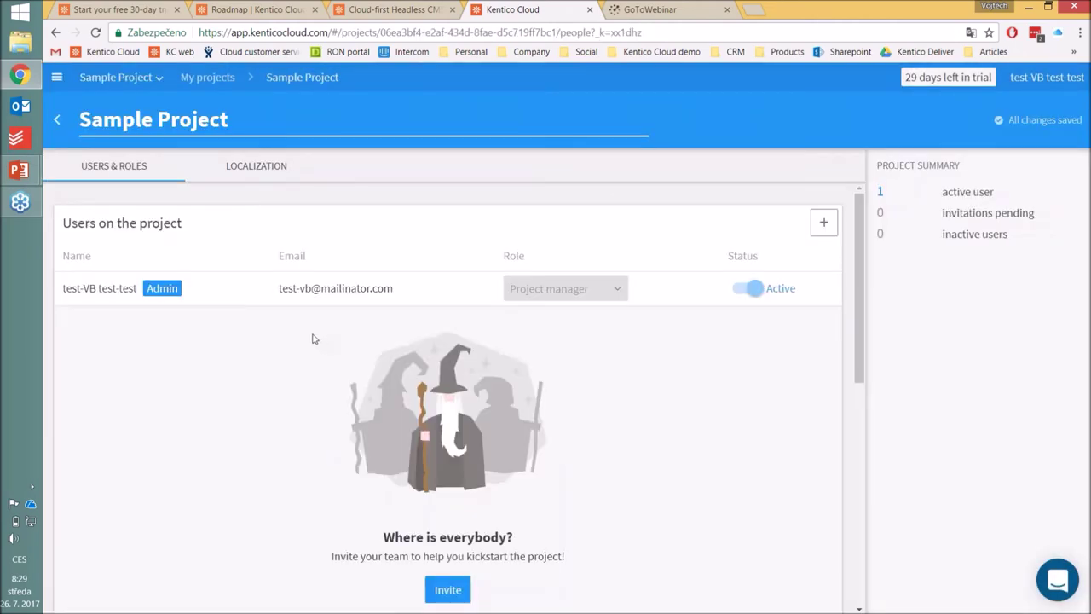
left_click(825, 224)
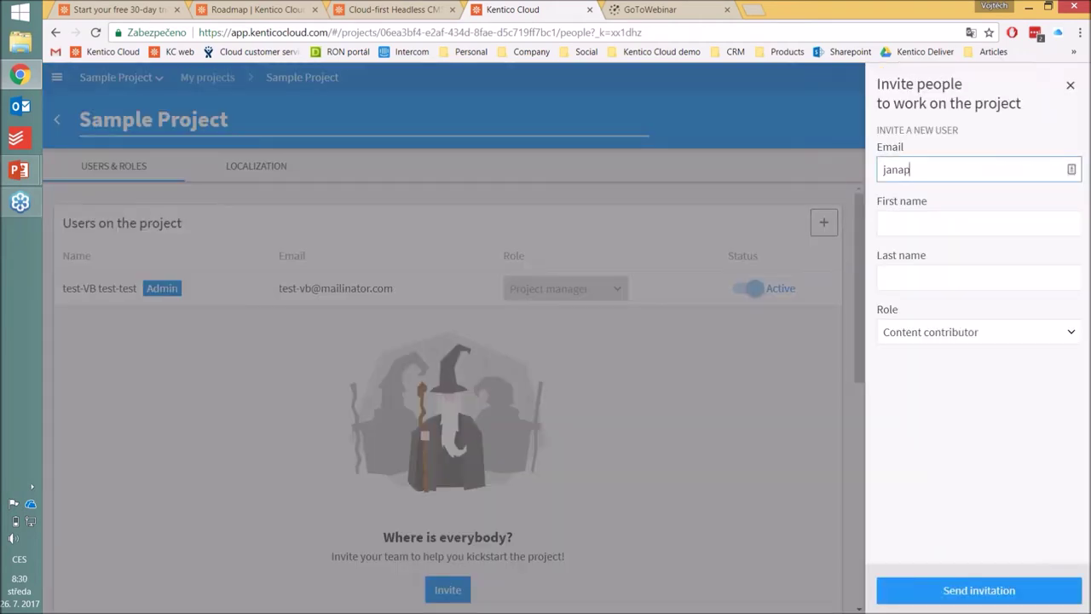
key("Tab")
left_click(991, 169)
type("m")
key("Tab")
key("Tab")
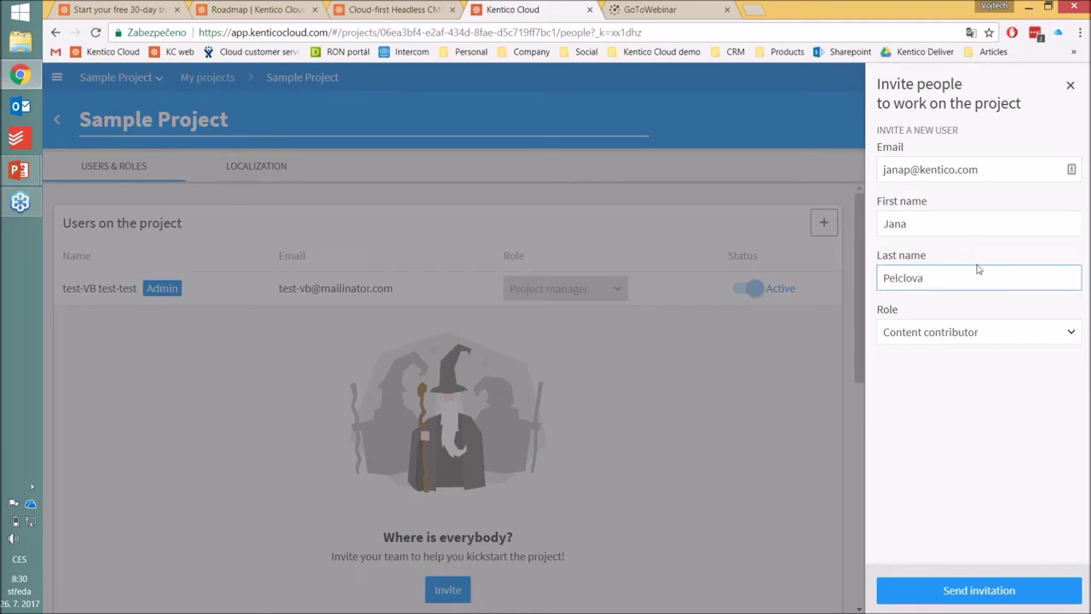
Step: Give the invitee the Developer role and send the invitation
left_click(991, 340)
left_click(966, 382)
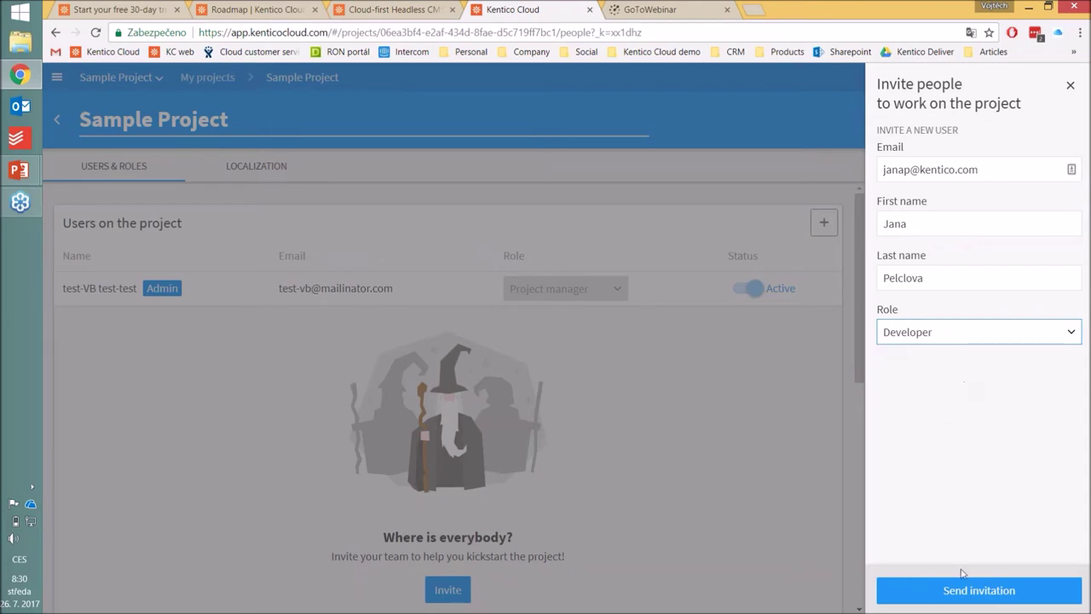
left_click(947, 342)
left_click(965, 342)
left_click(955, 590)
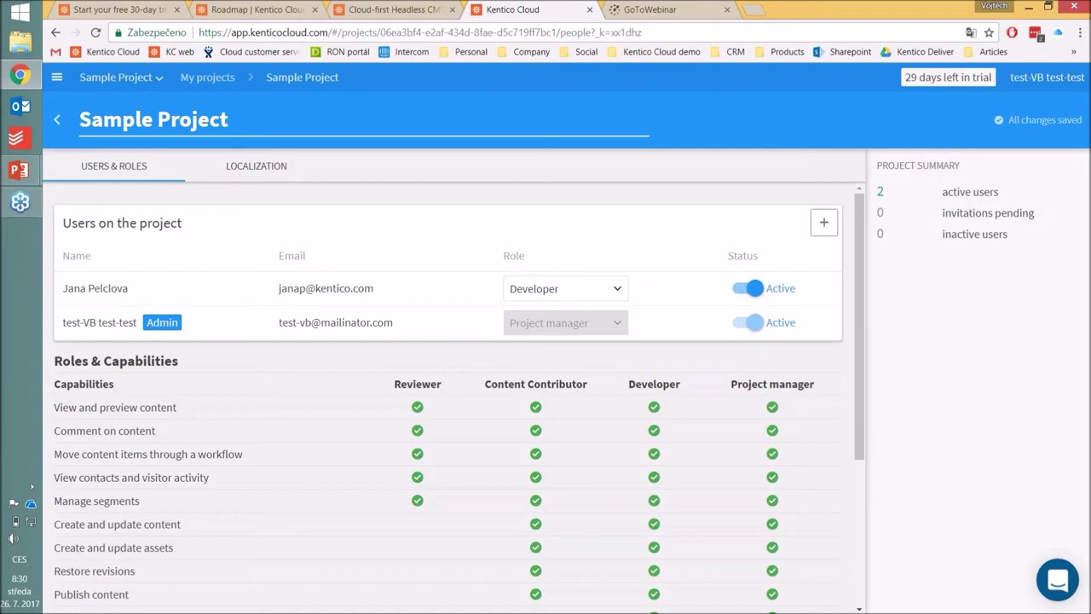
left_click(56, 77)
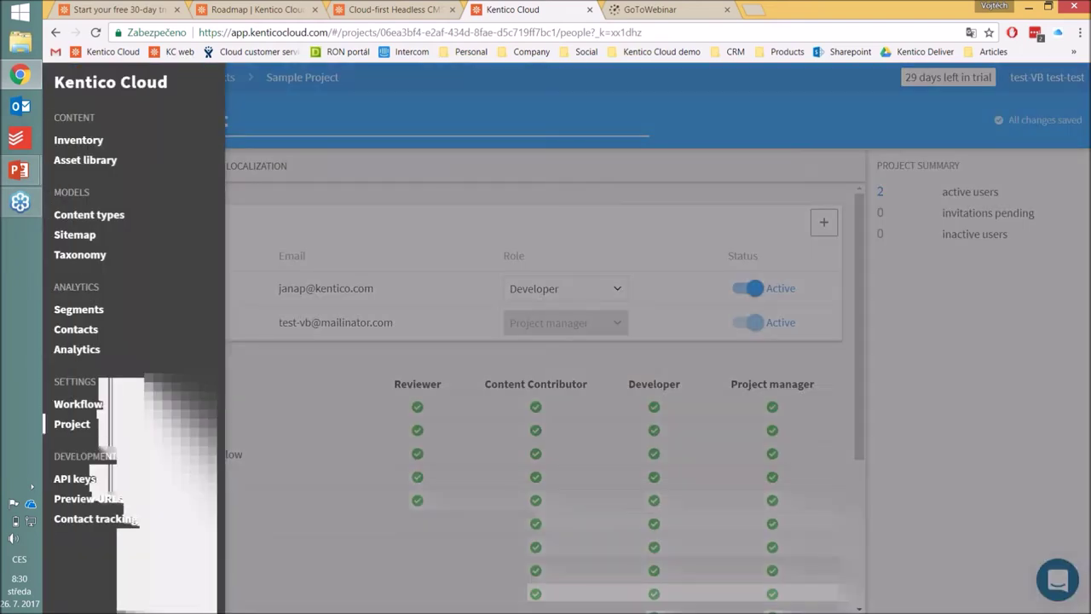
Step: Open Coffee Beverages Explained from the inventory and set the new developer as its contributor
left_click(119, 141)
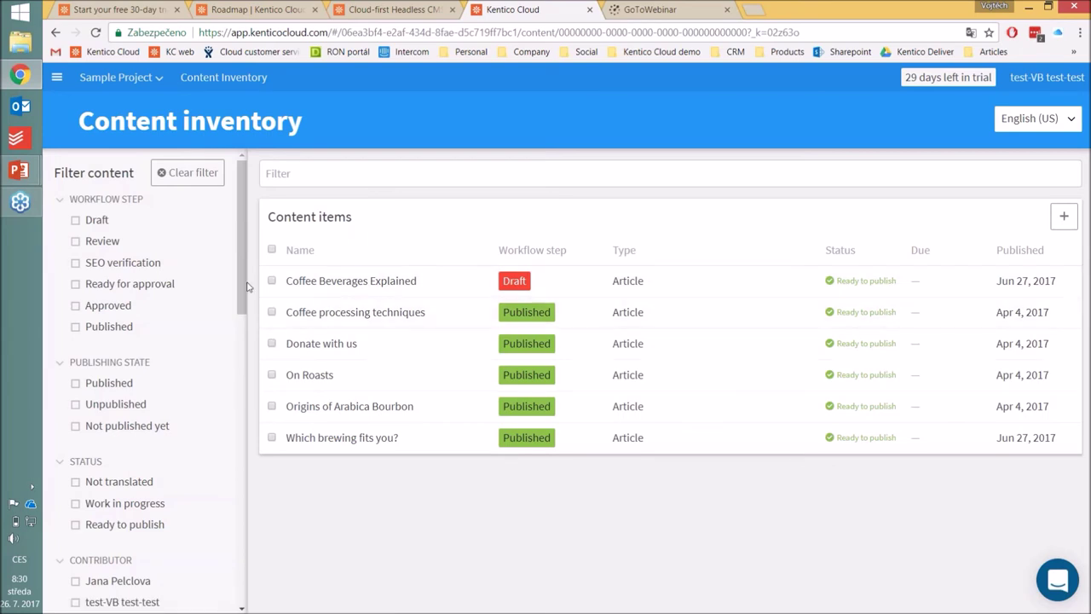
scroll(245, 284, "down", 1)
left_click(358, 281)
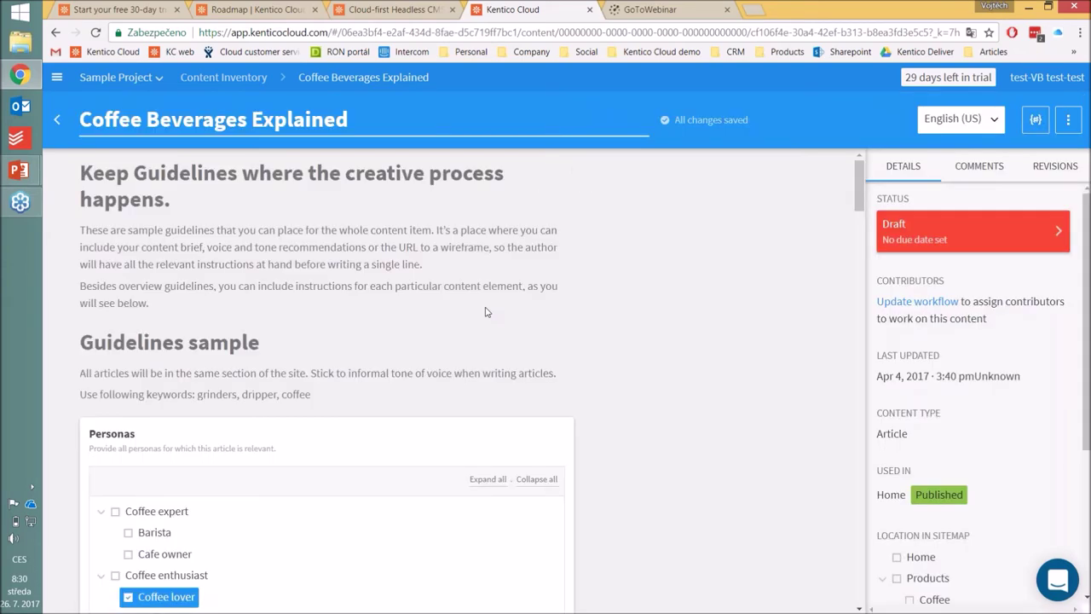
left_click(906, 245)
left_click(922, 196)
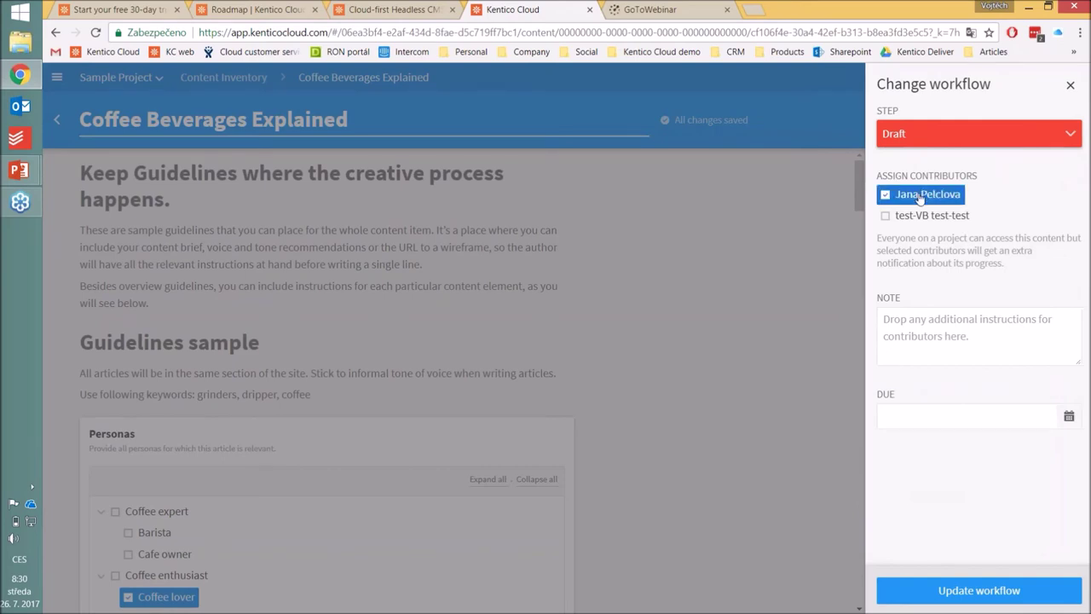
left_click(993, 602)
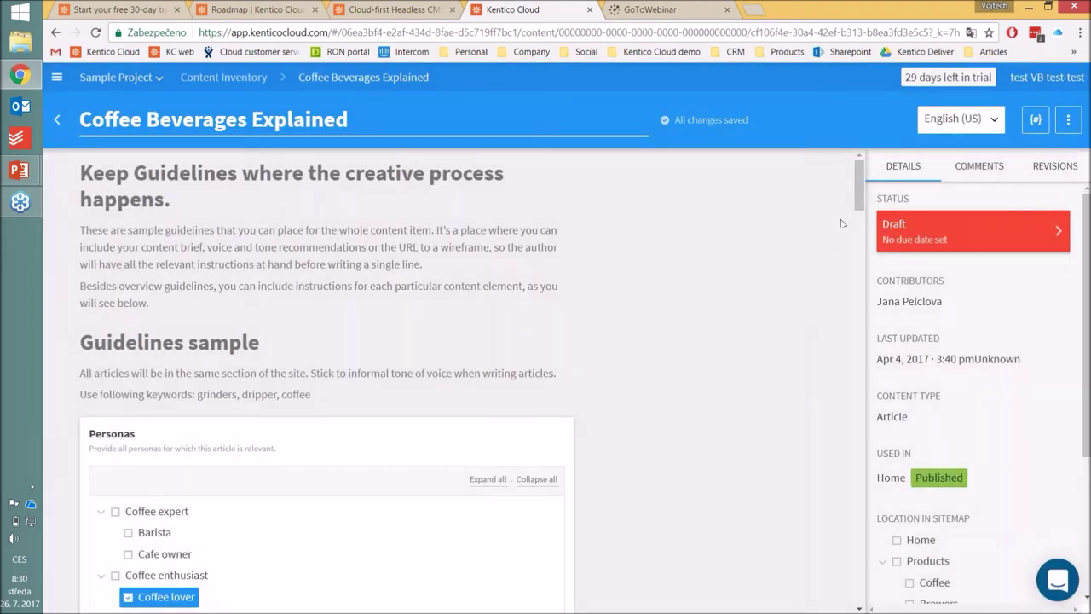
left_click_drag(857, 202, 861, 385)
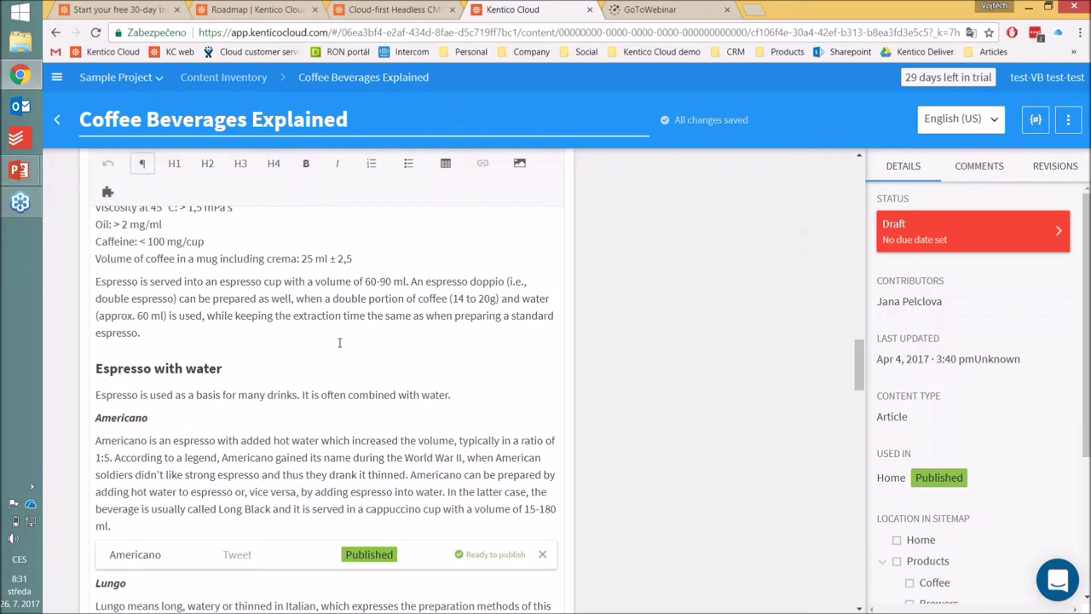
Step: Scroll through the Kentico Cloud pricing plans, then switch to the PowerPoint pricing-flexibility slide
left_click(383, 7)
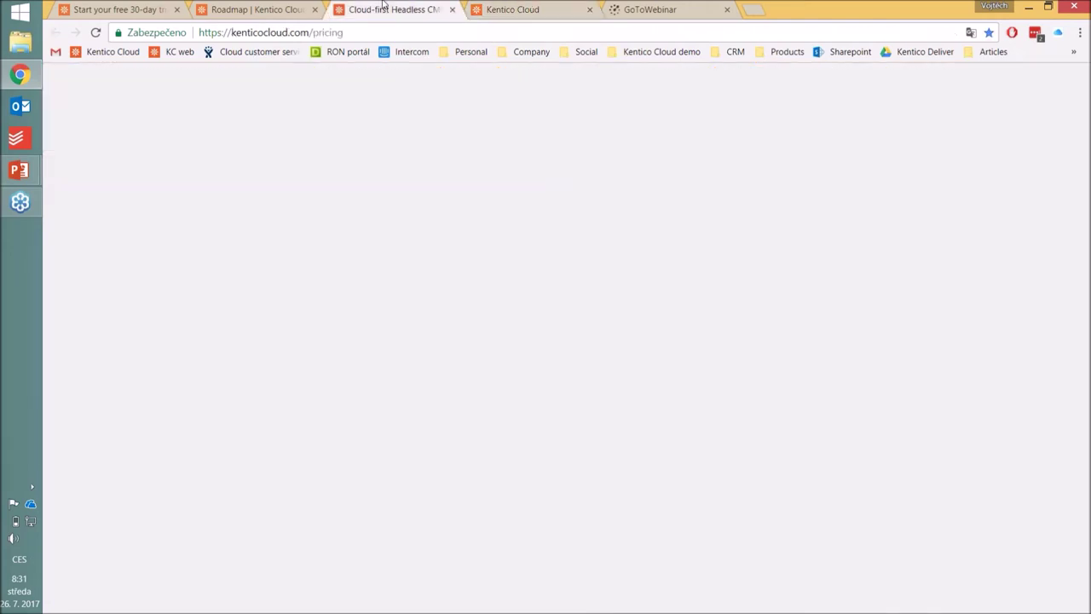
scroll(589, 224, "down", 20)
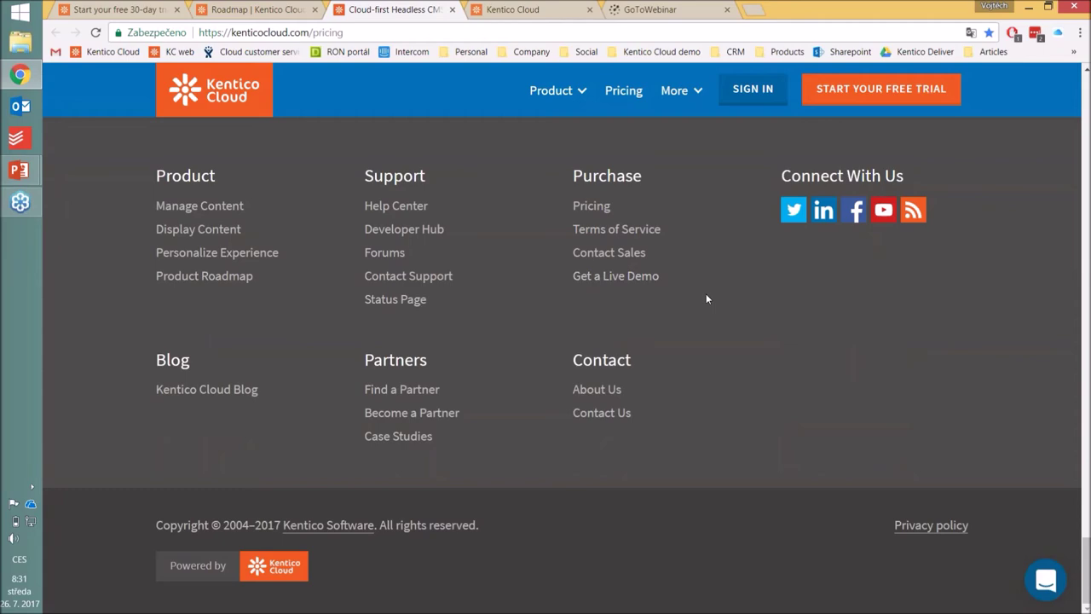
scroll(706, 298, "up", 20)
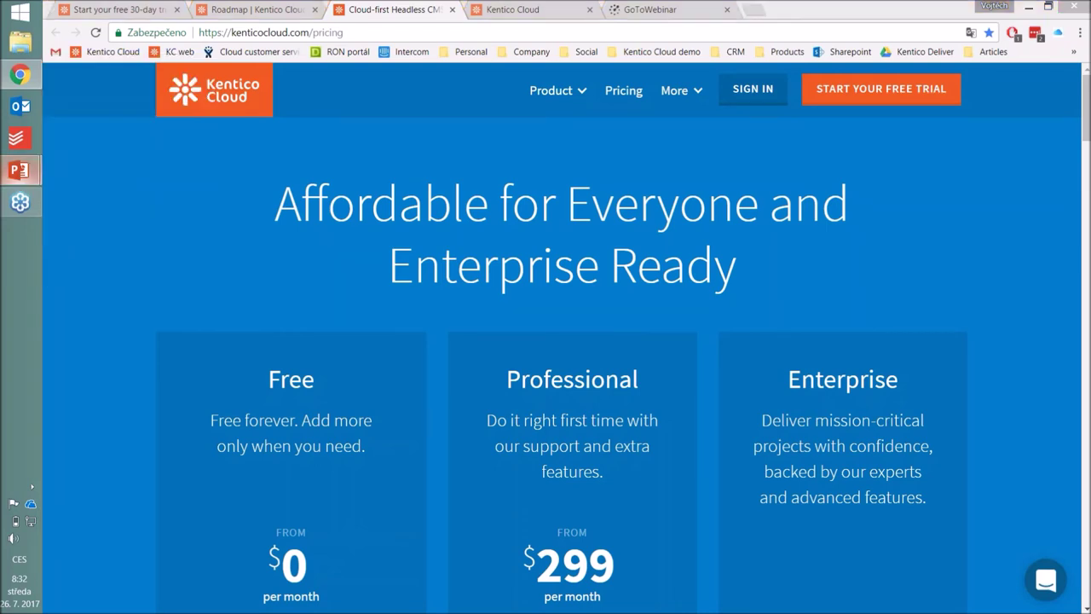
key("alt+Tab")
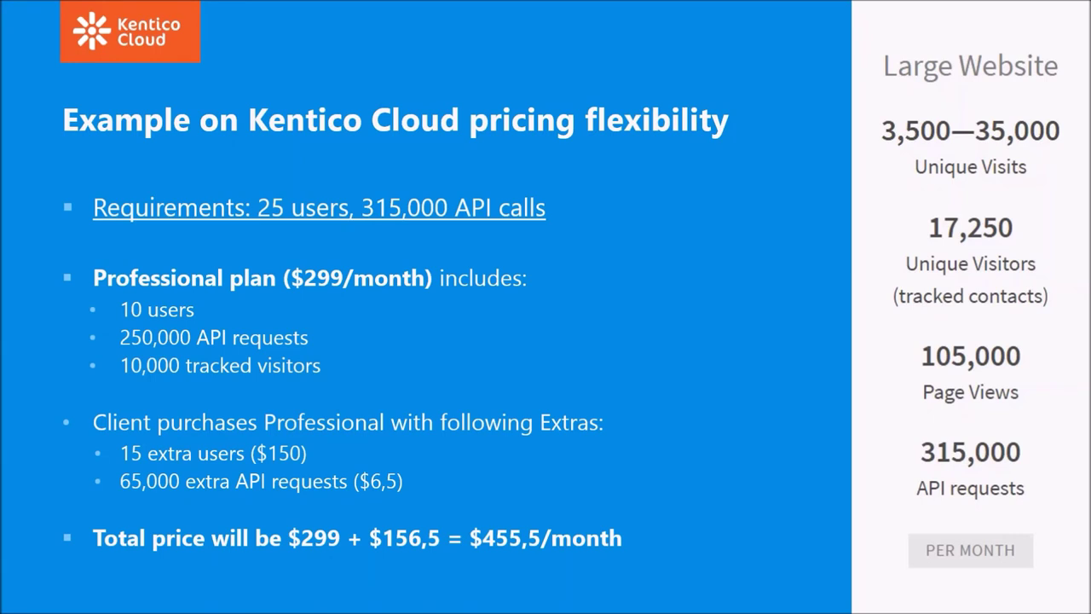
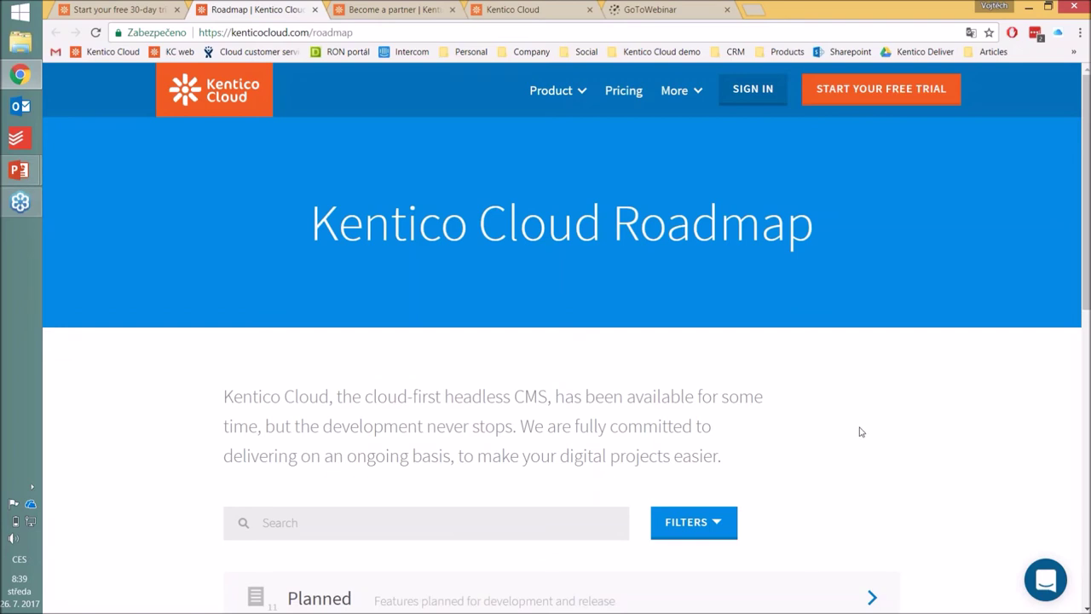
Step: Expand the Released and In Progress feature lists on the Kentico Cloud roadmap
scroll(909, 433, "down", 4)
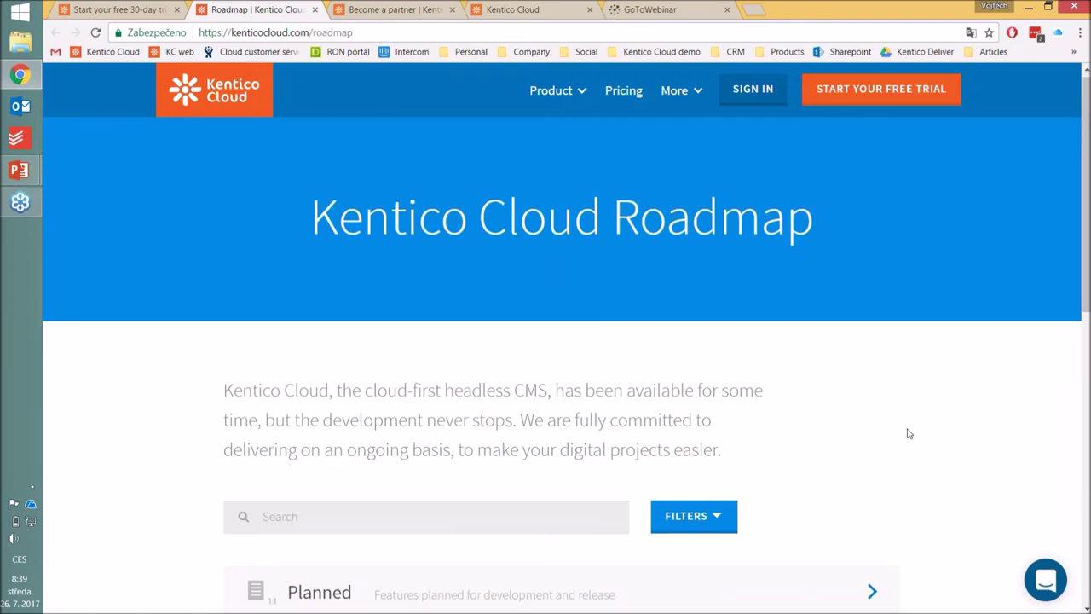
scroll(909, 433, "up", 1)
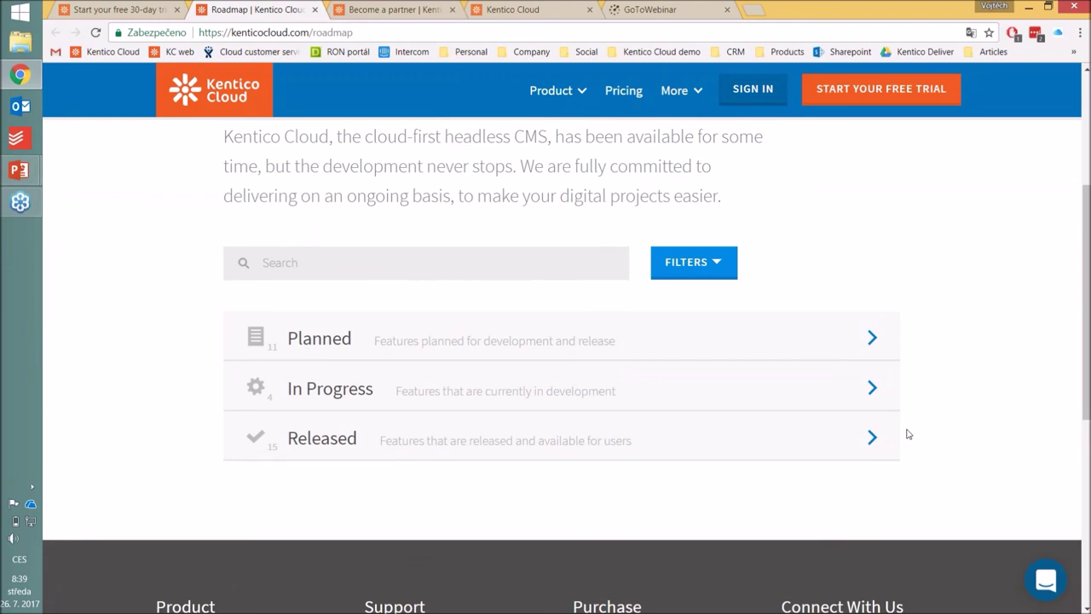
left_click(564, 454)
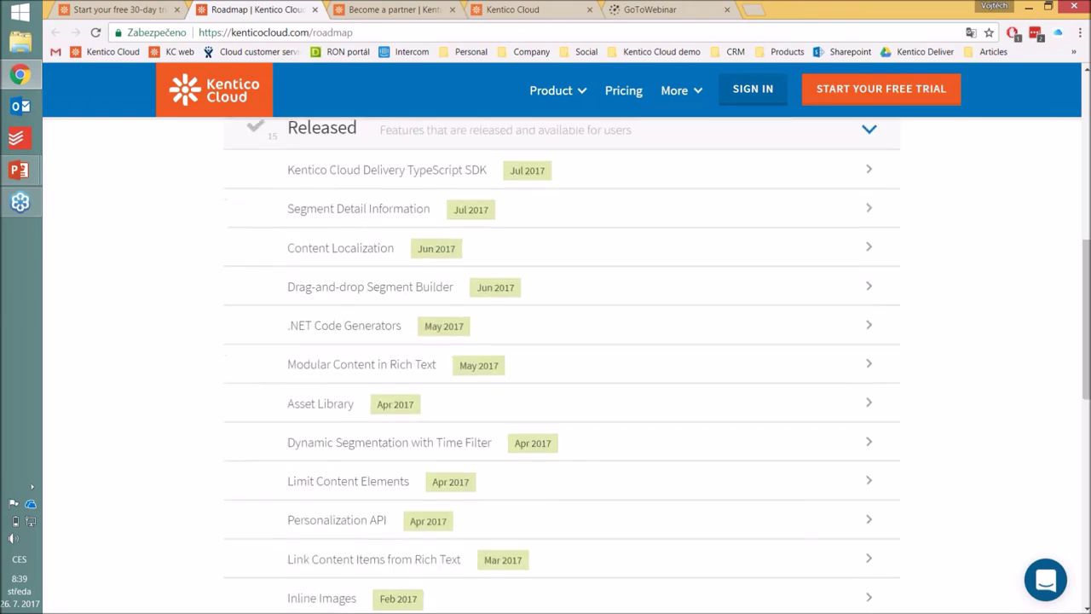
scroll(562, 366, "down", 1)
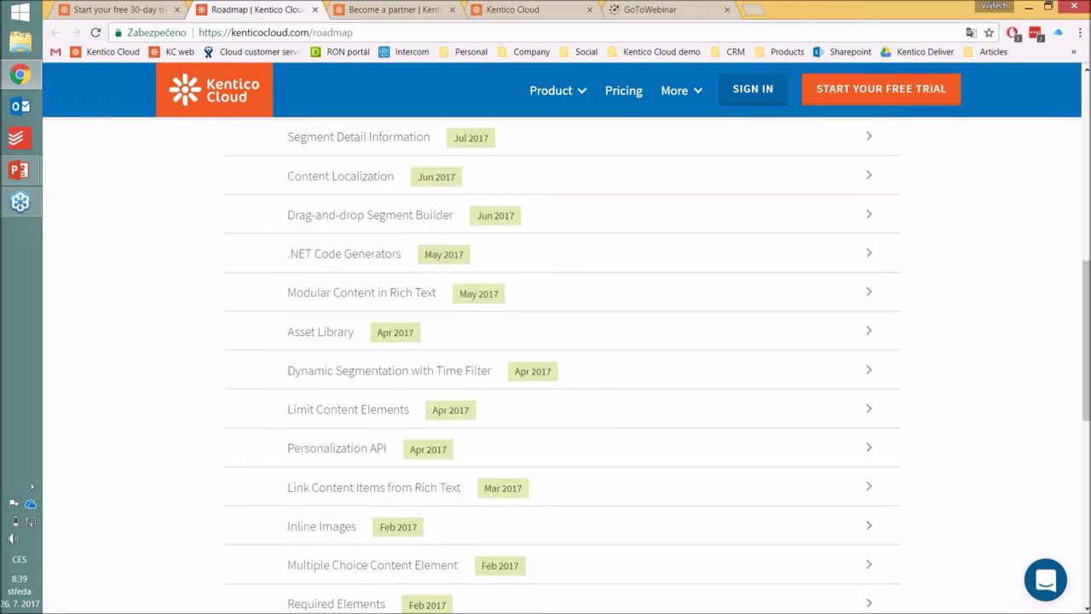
scroll(351, 223, "up", 2)
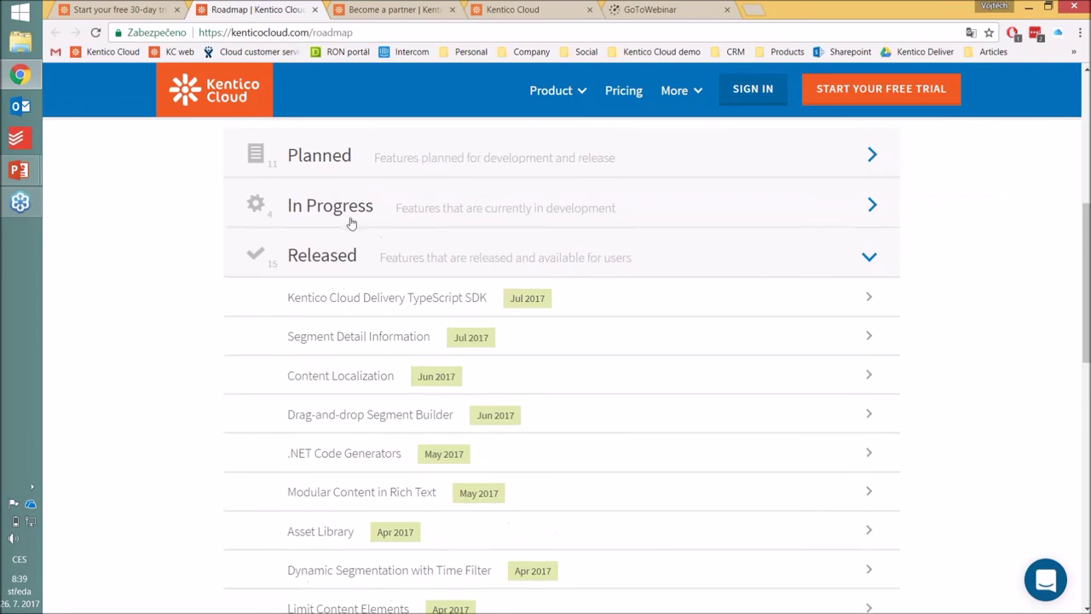
left_click(353, 211)
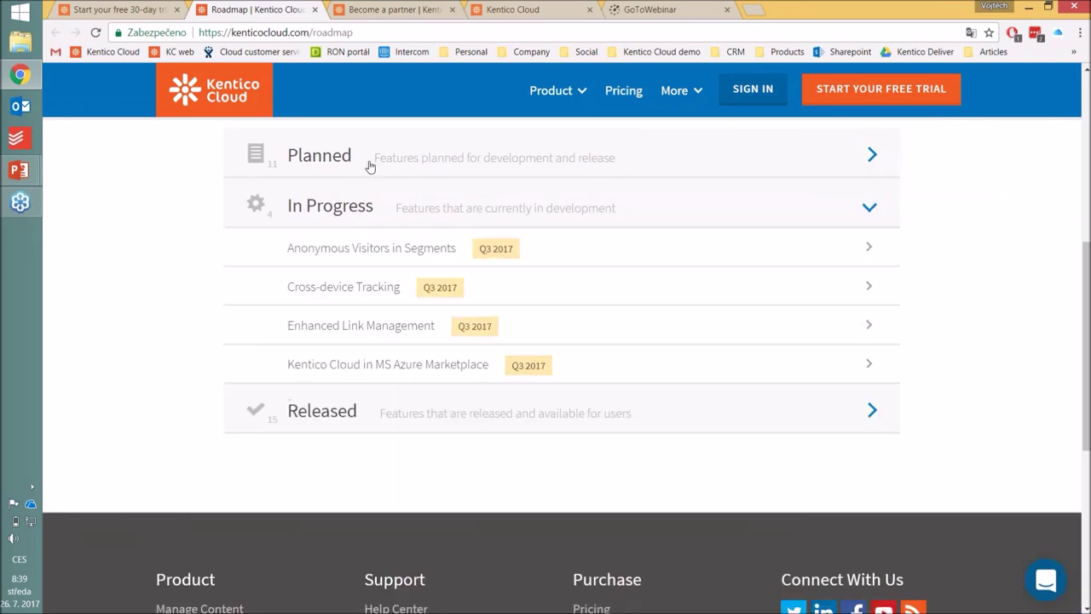
Step: Expand the Planned features and show the Content Management API details with its Q3 2017 release
left_click(370, 162)
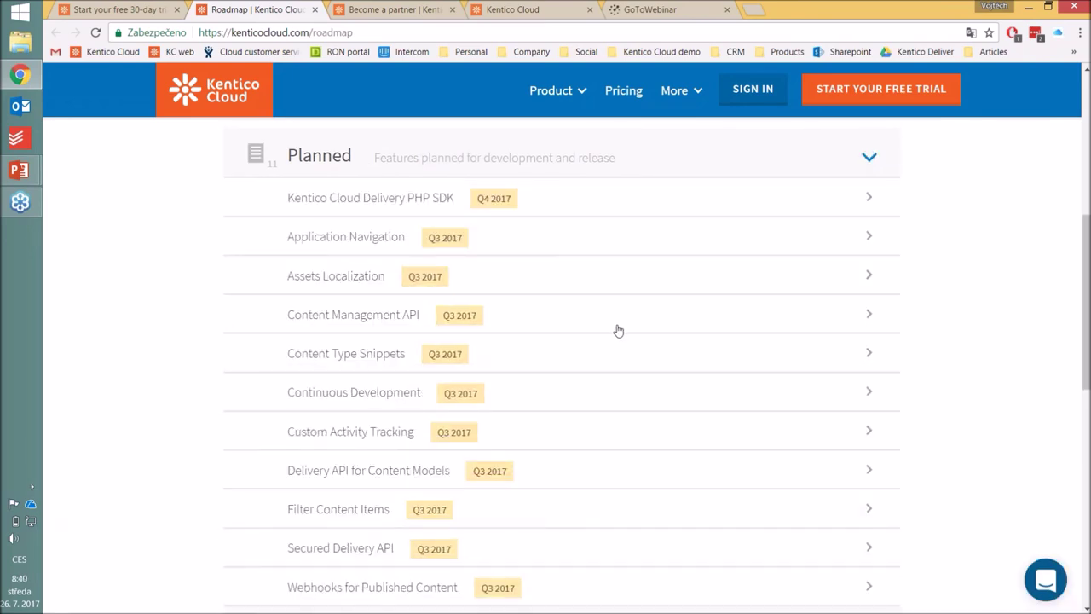
scroll(617, 329, "down", 1)
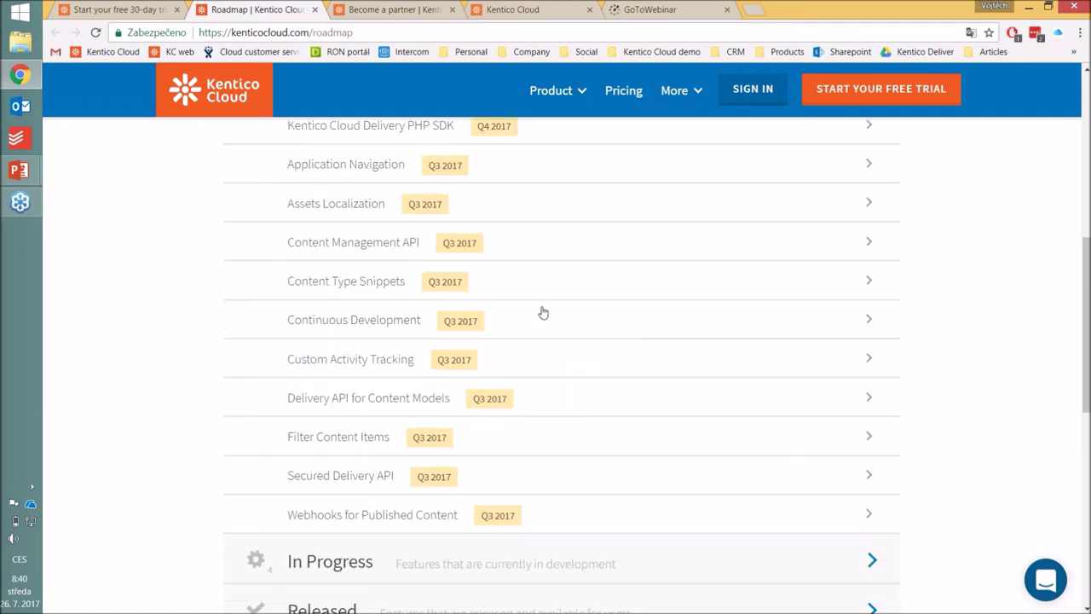
left_click(526, 244)
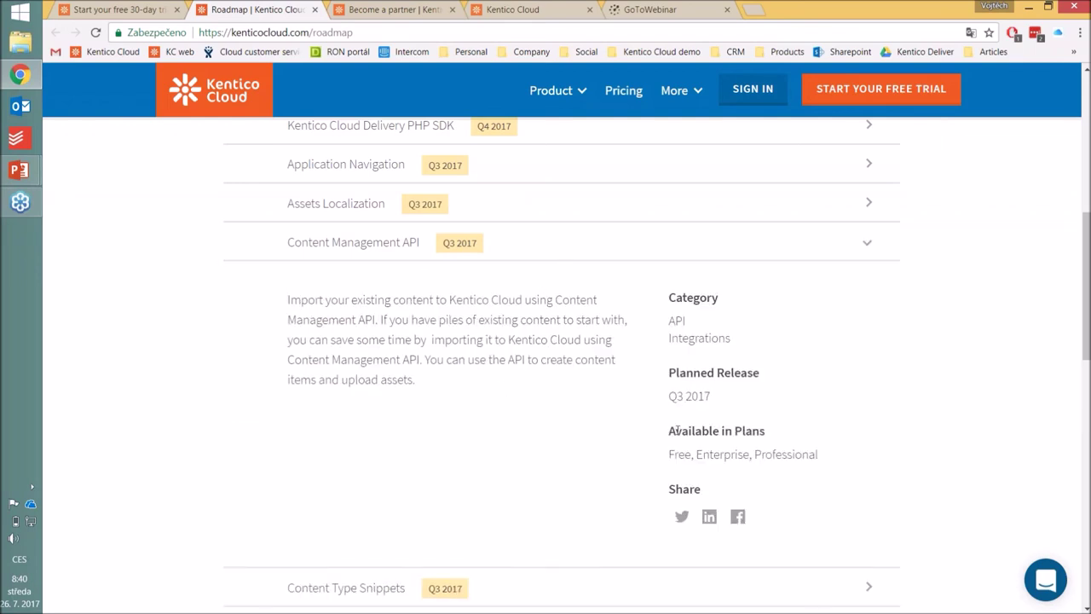
Step: Hide the Content Management API details and collapse the Planned features list
left_click(658, 255)
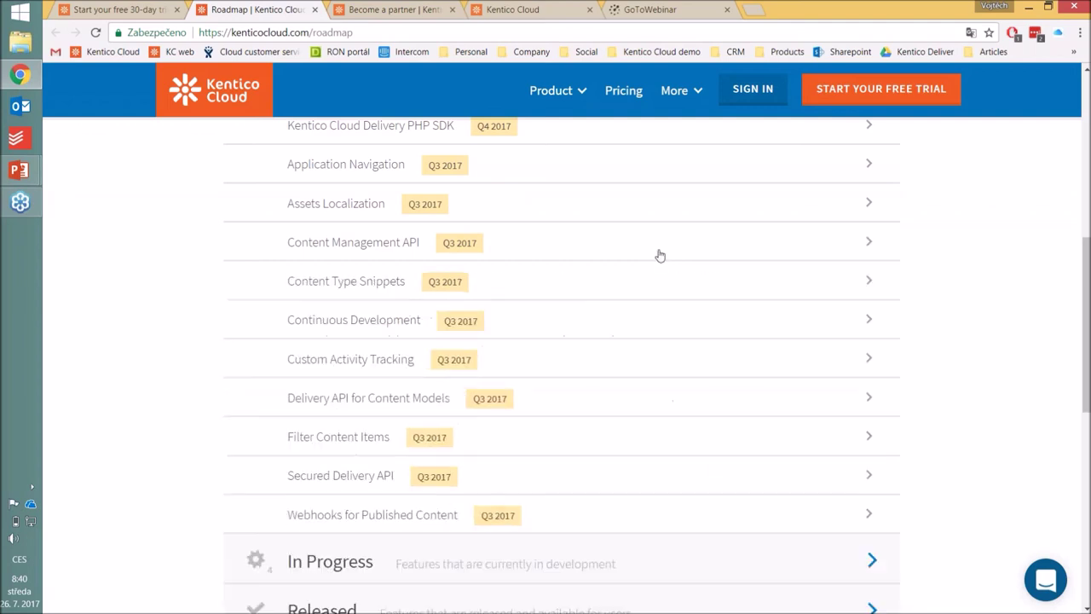
scroll(986, 285, "up", 2)
scroll(985, 285, "up", 1)
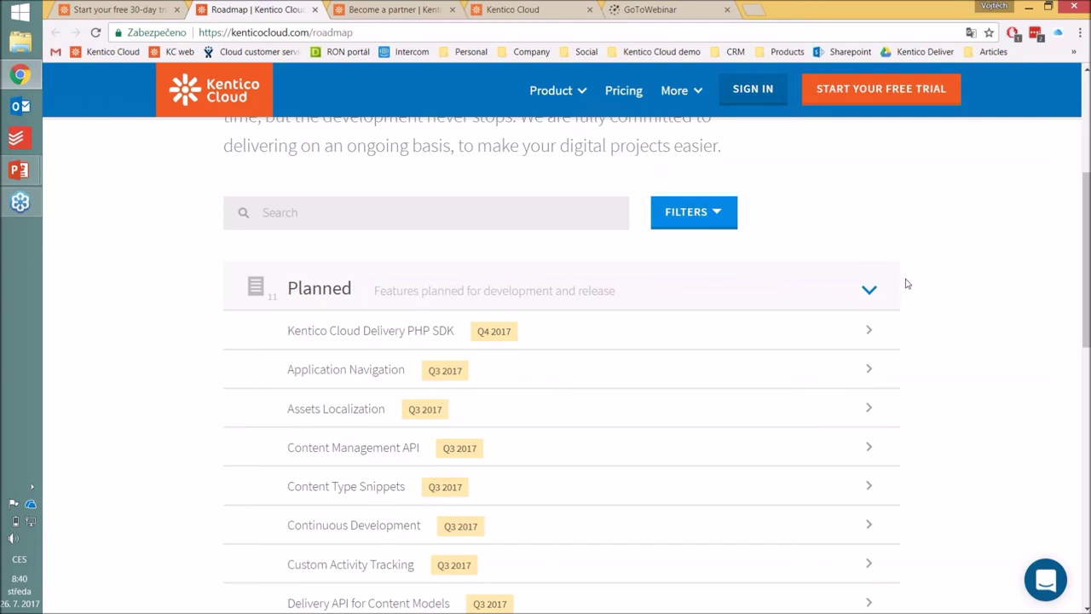
left_click(820, 293)
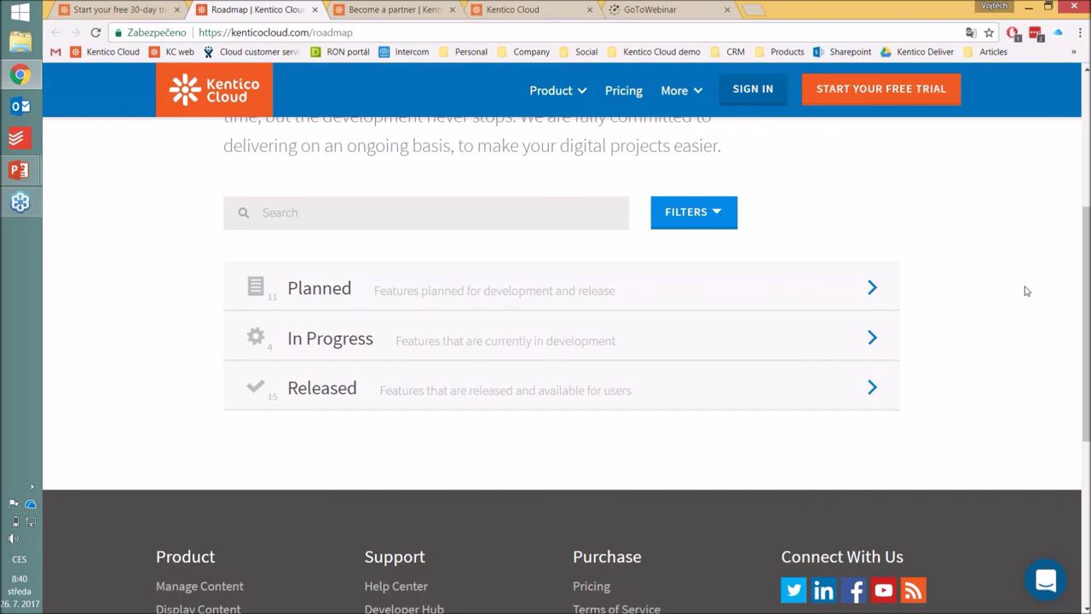
Step: Expand the Released list to show features like Delivery TypeScript SDK (Jul 2017)
triple_click(606, 415)
left_click(606, 422)
left_click(604, 390)
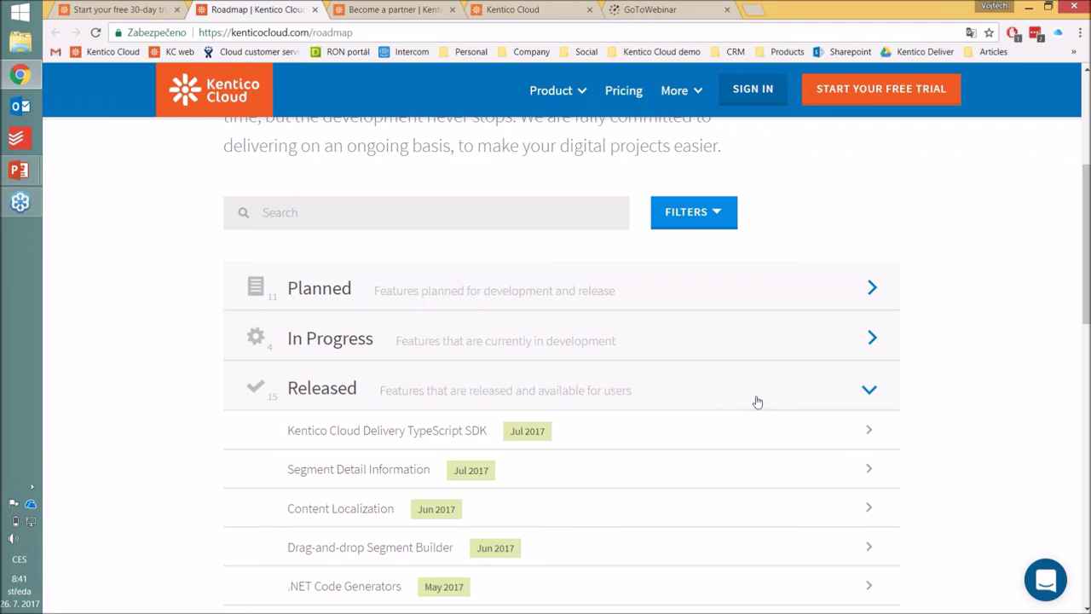
Step: Collapse the Released list and return to the 'Cloud-first Headless CMS' home page via the logo
left_click(757, 401)
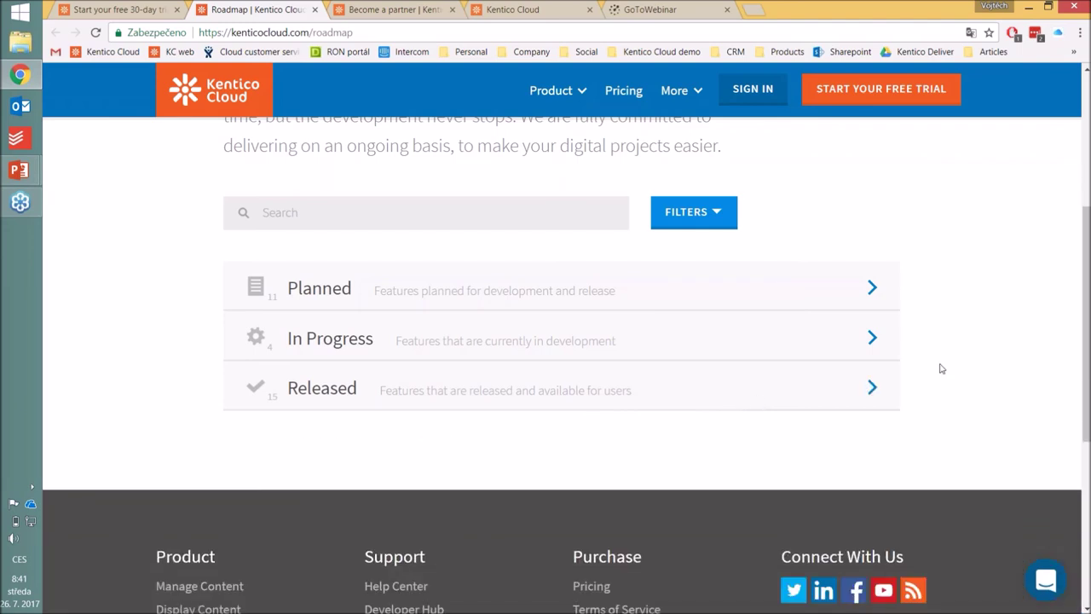
scroll(941, 369, "up", 1)
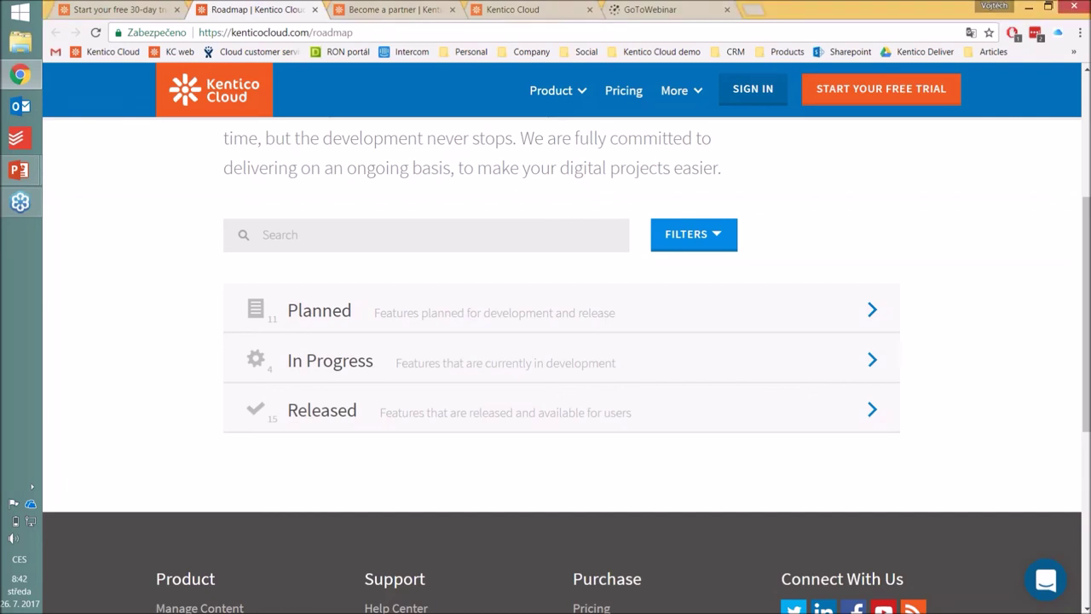
scroll(329, 103, "up", 3)
left_click(250, 109)
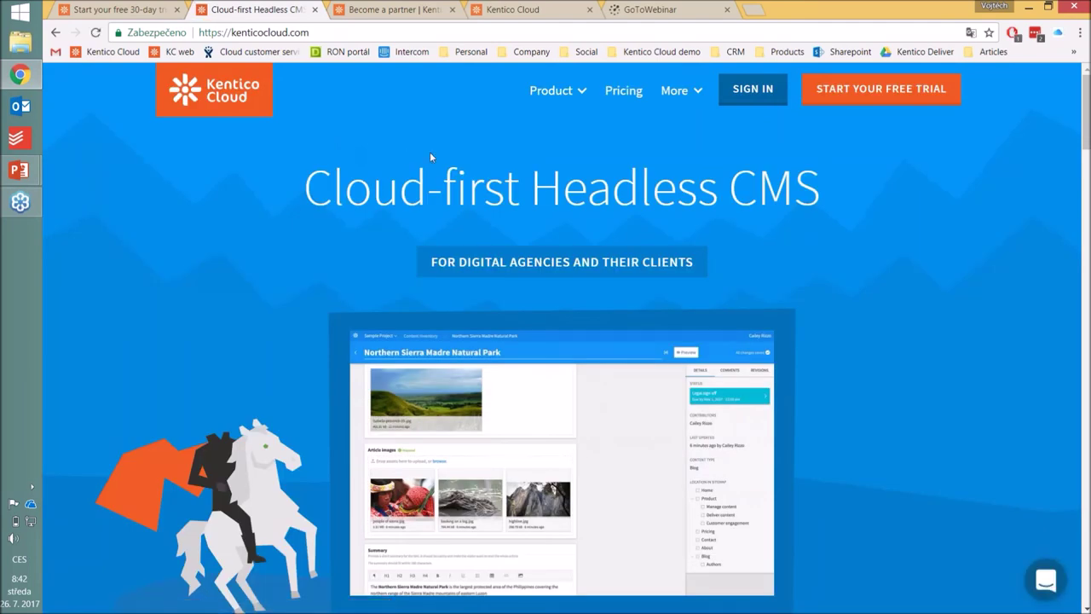
Step: Open kenticocloud.com/pricing and browse it, showing the Free $0, Professional $299 and Enterprise plans
left_click(623, 90)
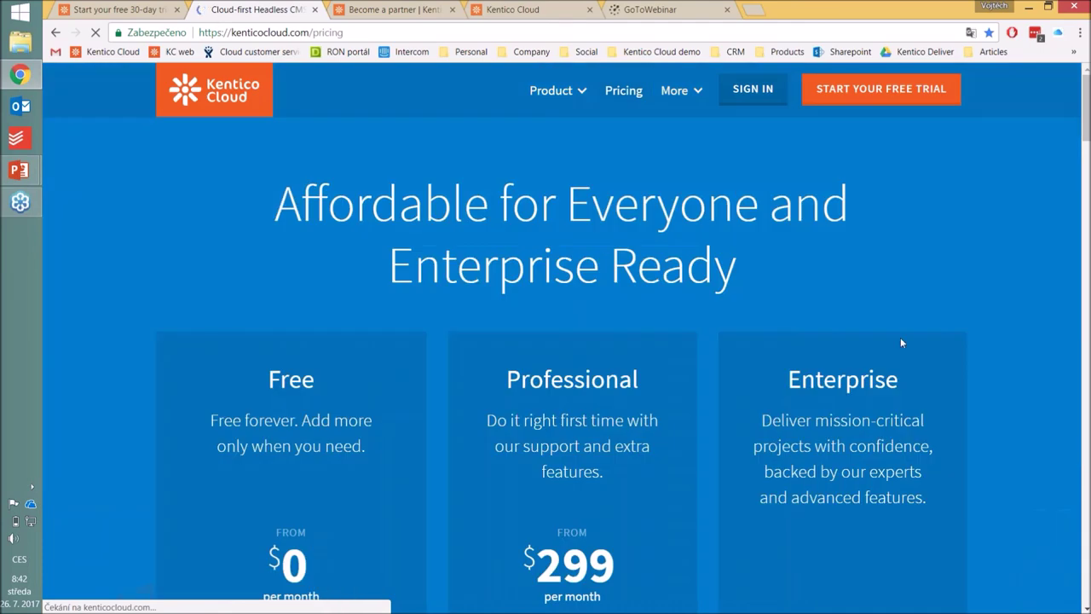
scroll(980, 328, "down", 3)
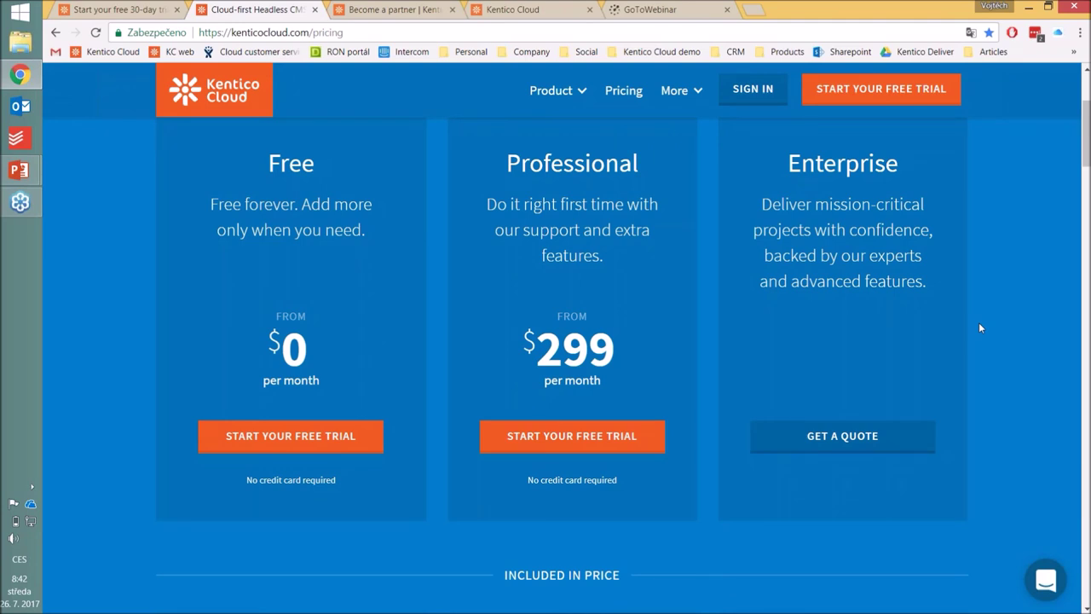
scroll(980, 327, "down", 5)
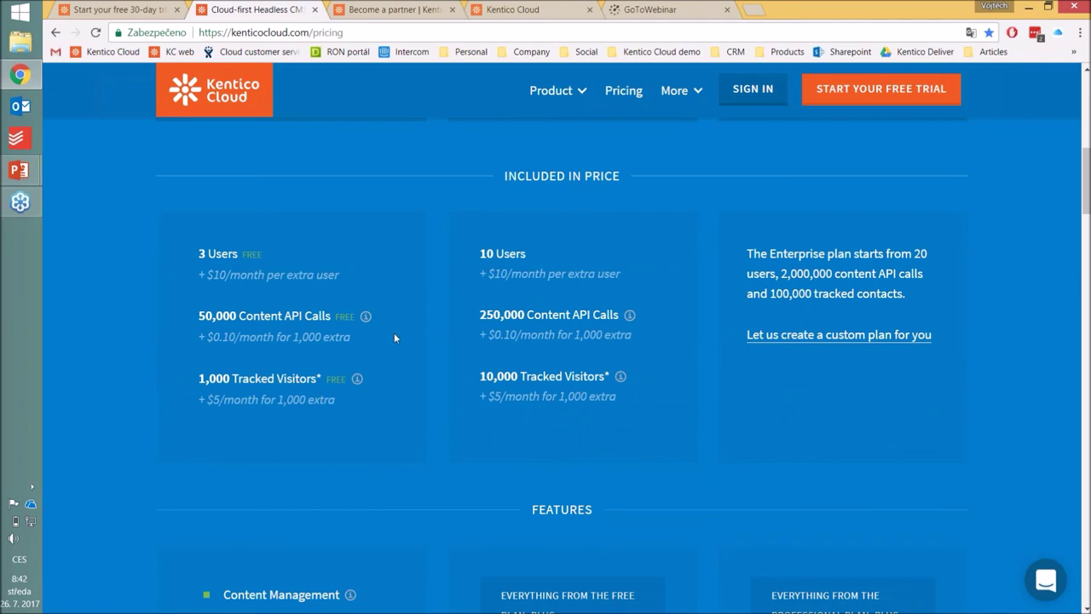
scroll(394, 336, "up", 3)
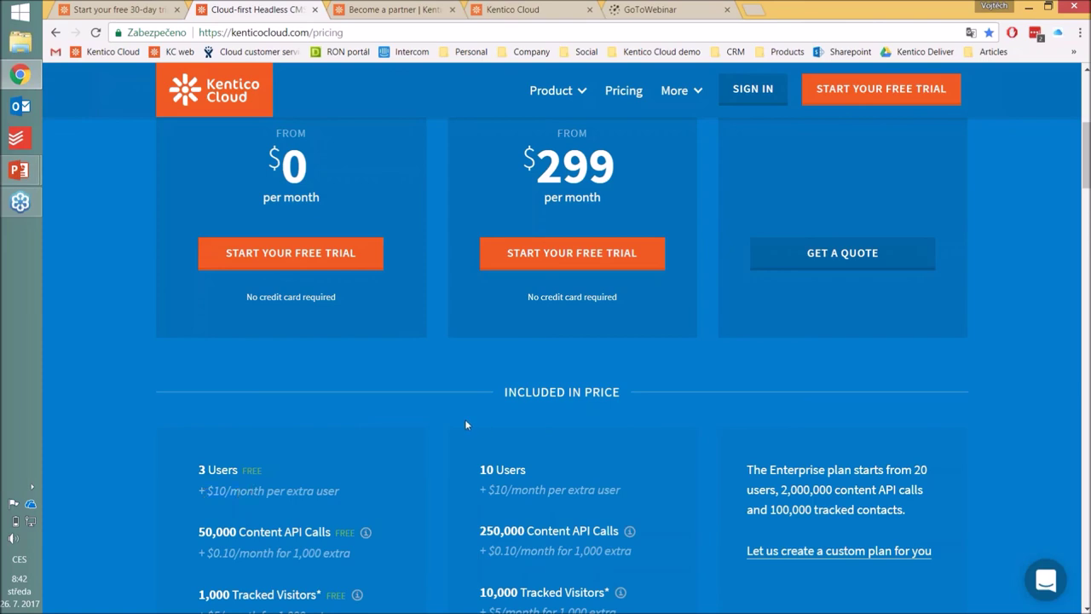
scroll(439, 392, "up", 2)
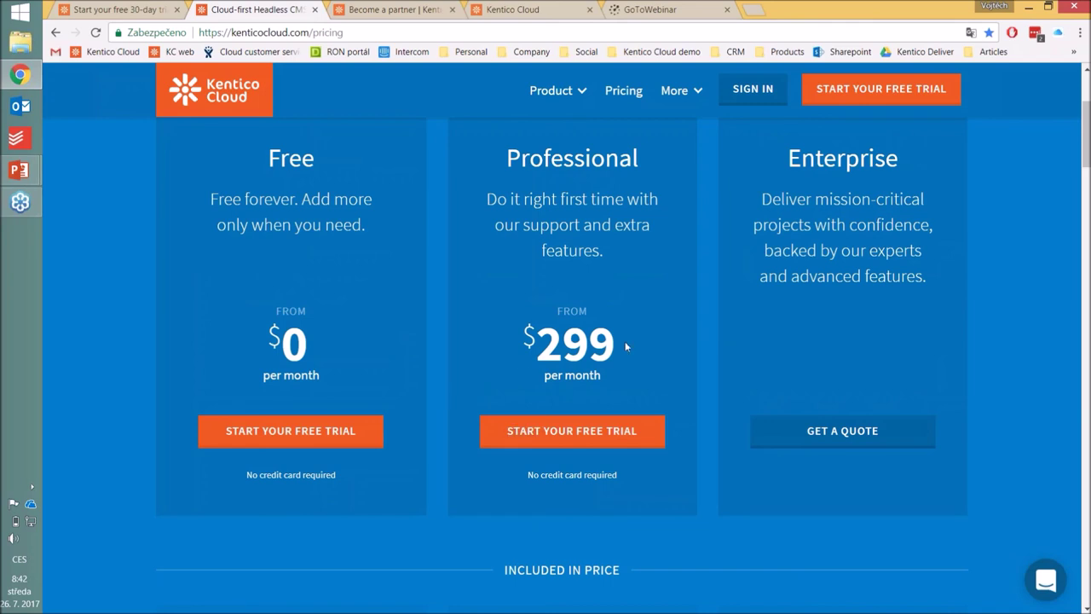
scroll(683, 350, "down", 6)
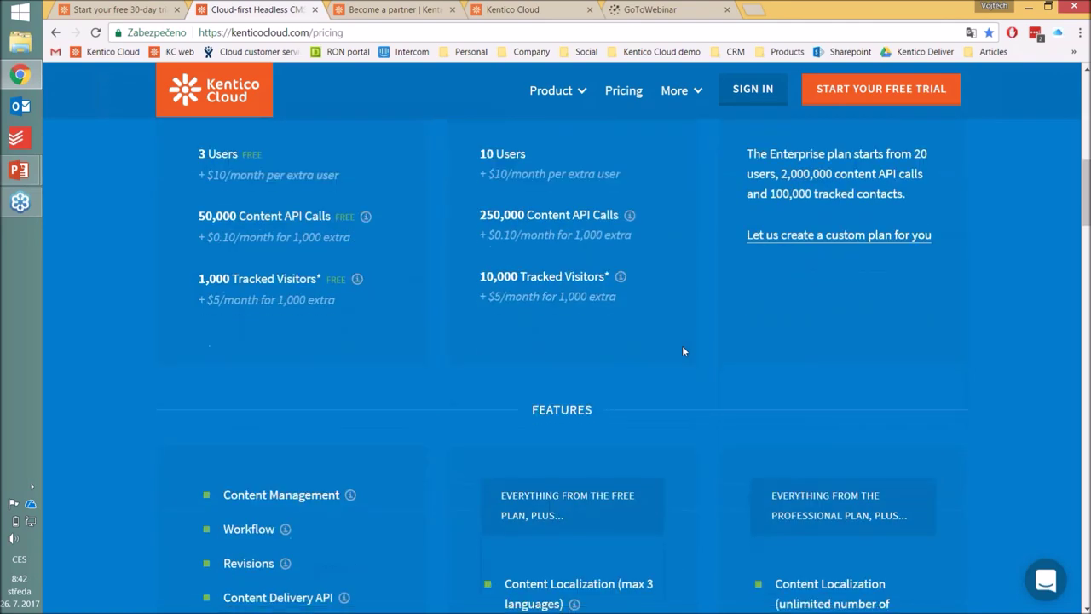
scroll(689, 428, "down", 2)
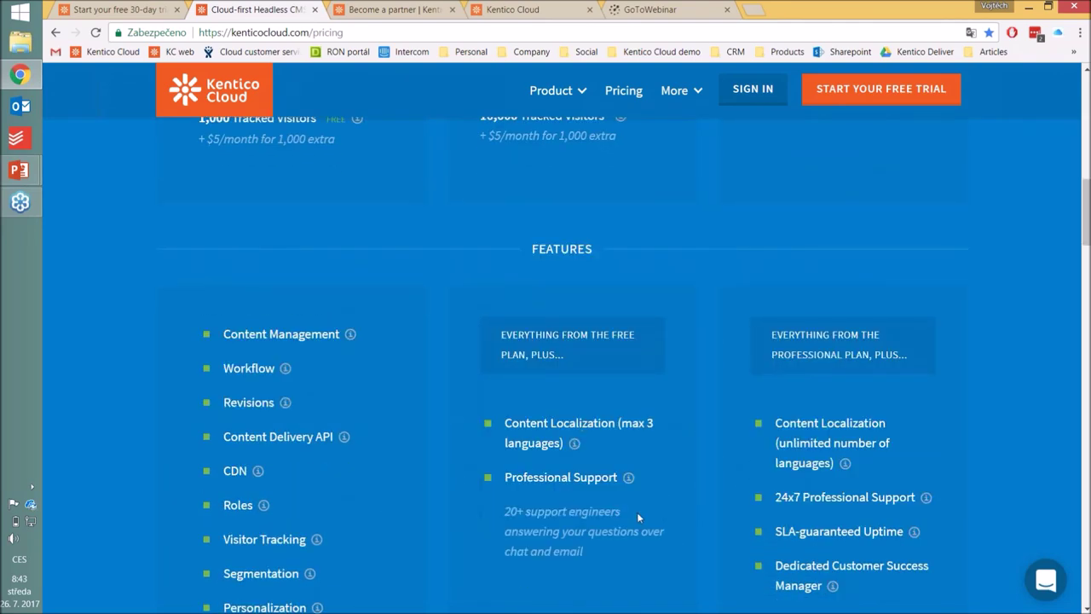
scroll(700, 413, "up", 4)
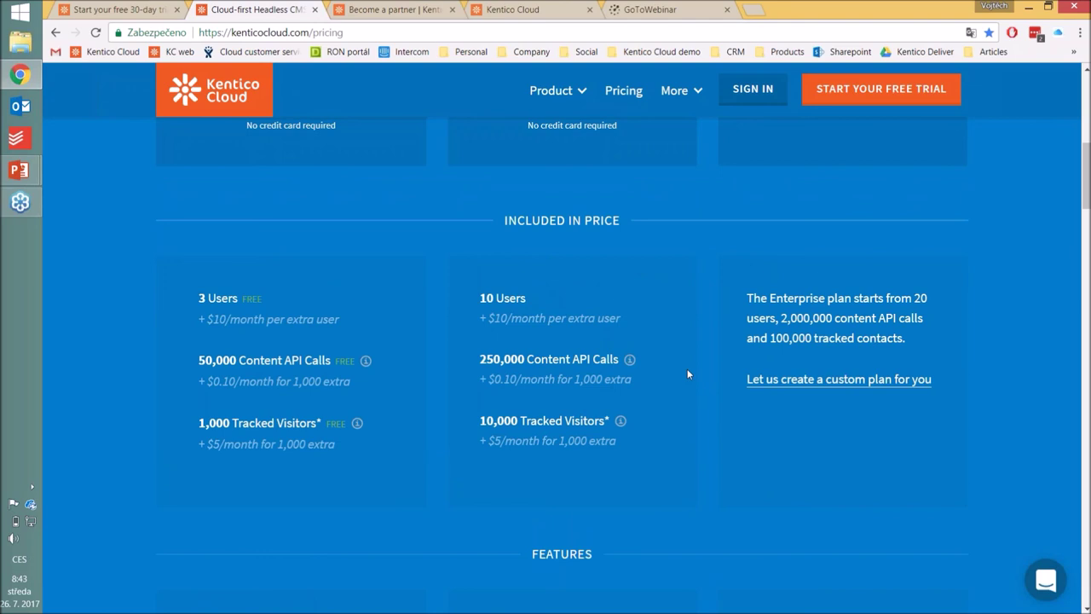
scroll(688, 374, "up", 5)
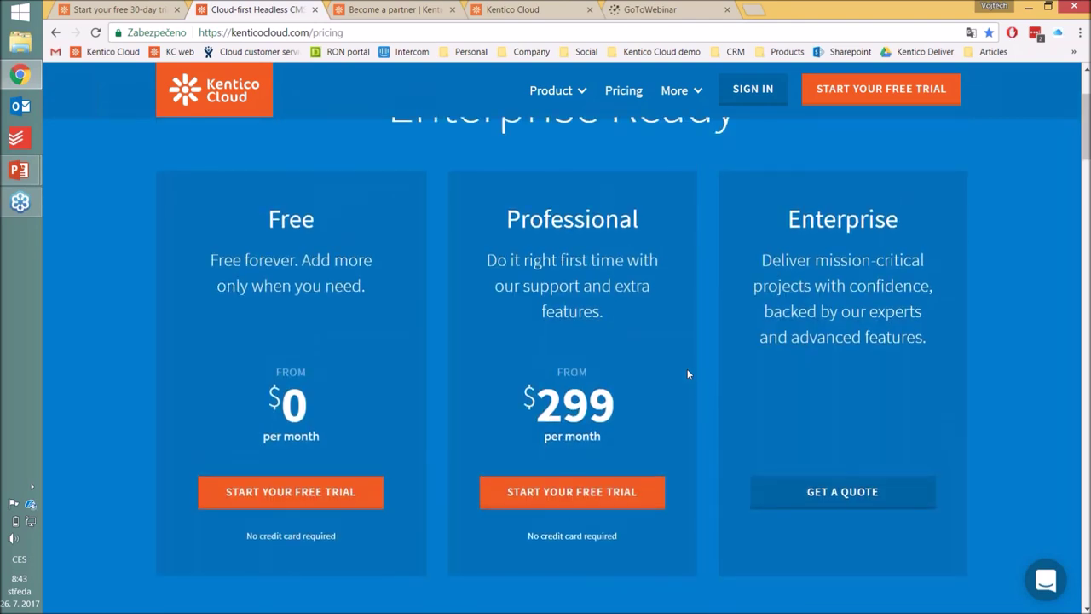
scroll(688, 373, "down", 1)
scroll(688, 374, "down", 1)
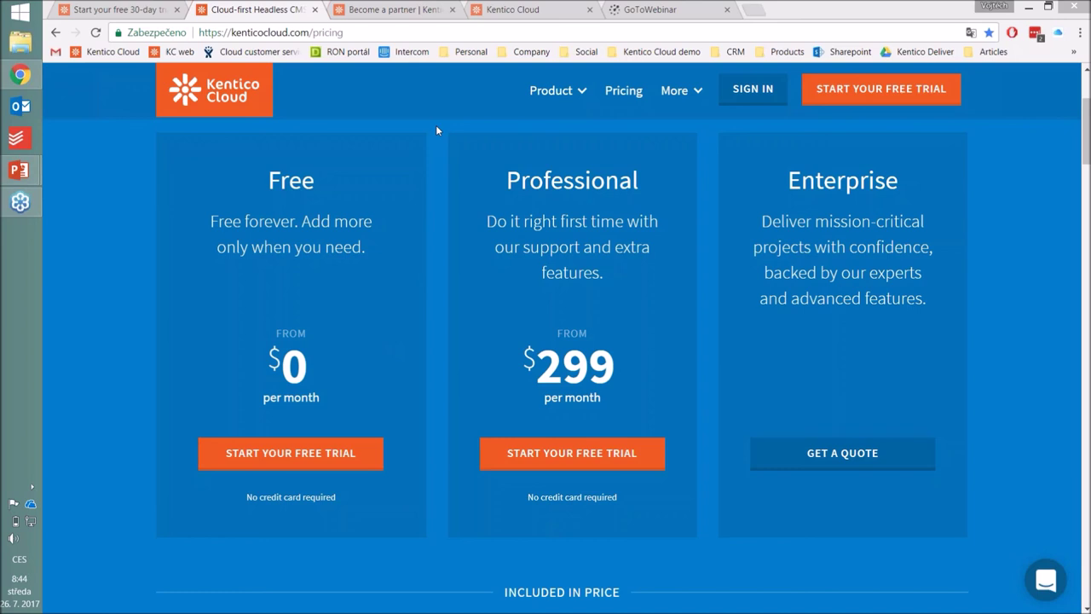
Step: Scroll to the pricing Features list and briefly highlight Content Localization (max 3 languages)
left_click(436, 126)
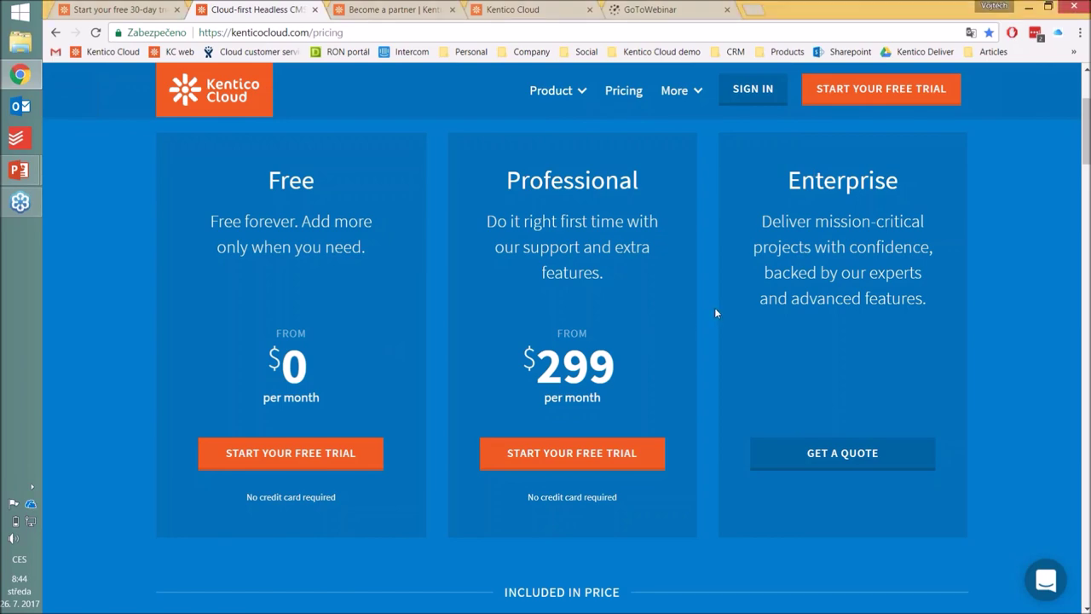
scroll(714, 310, "down", 4)
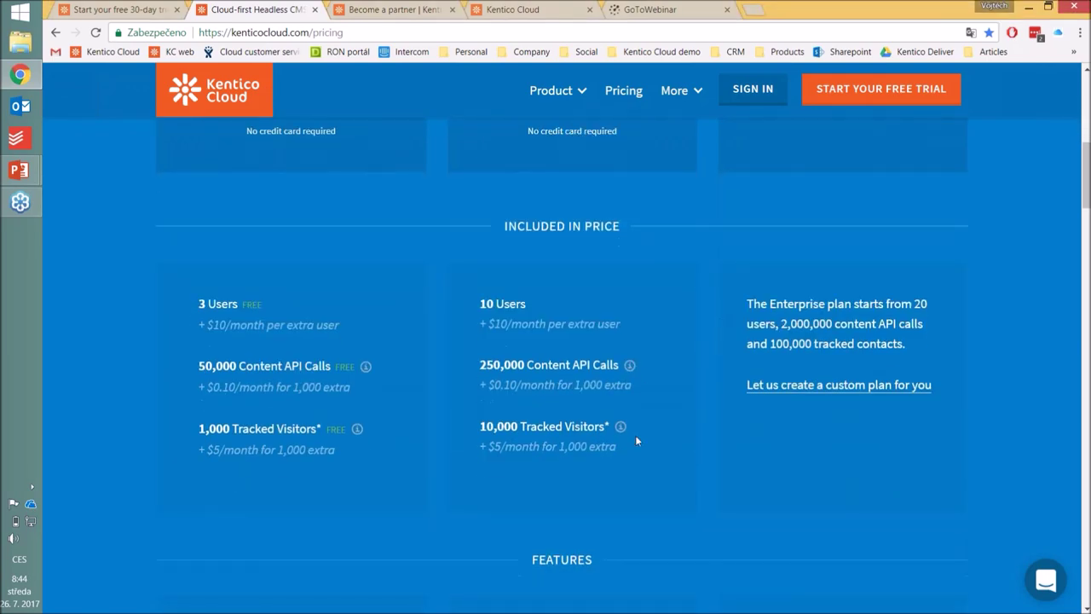
scroll(635, 441, "down", 6)
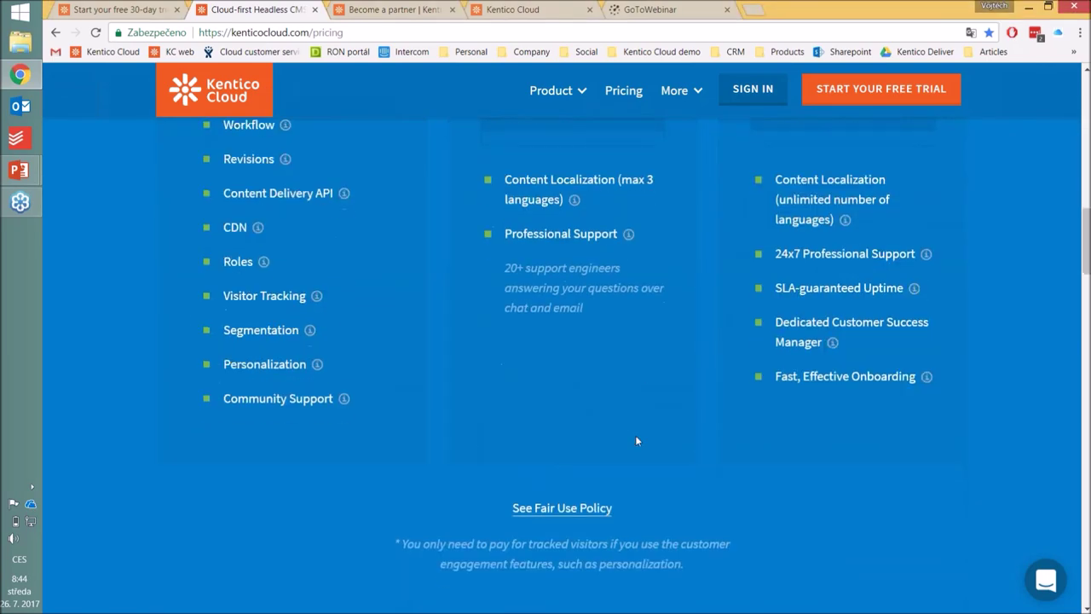
triple_click(517, 176)
left_click(516, 176)
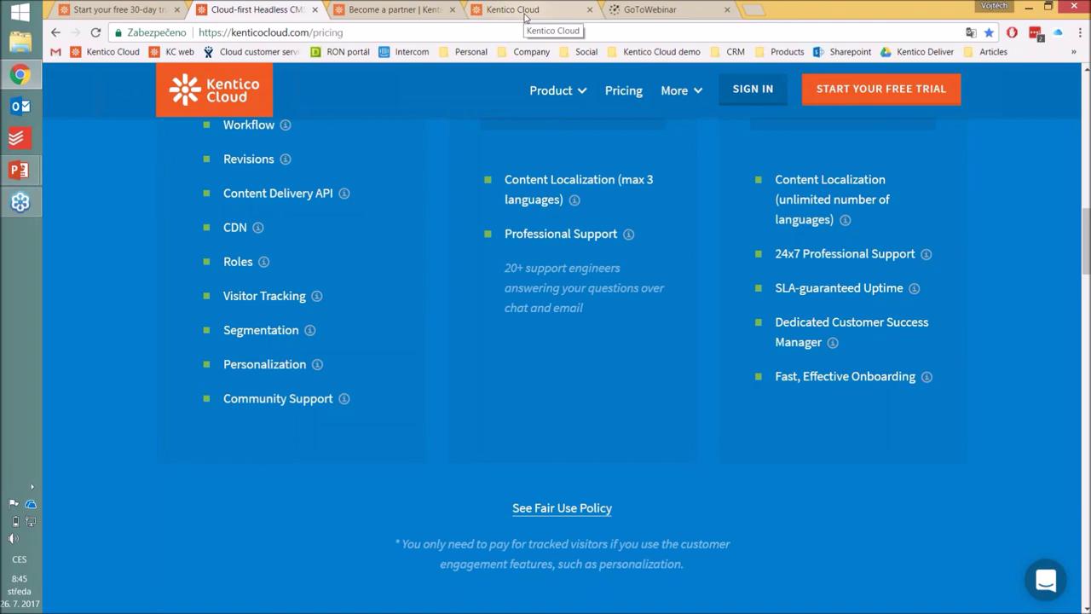
Step: In the Coffee Beverages Explained editor, add a Spanish (Spain) variant from the English (US) language menu
left_click(526, 14)
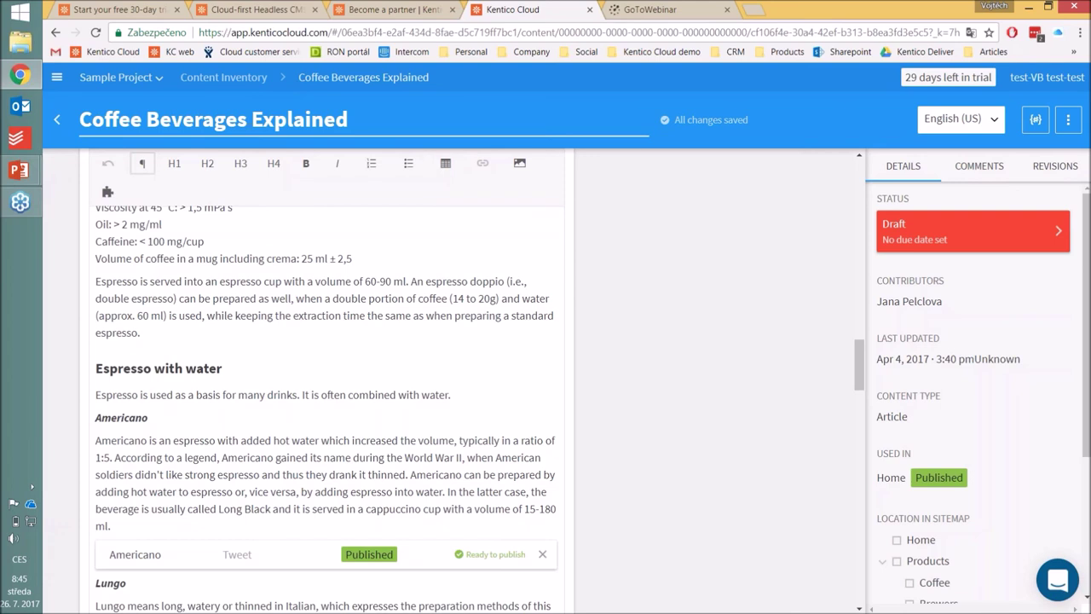
left_click(961, 118)
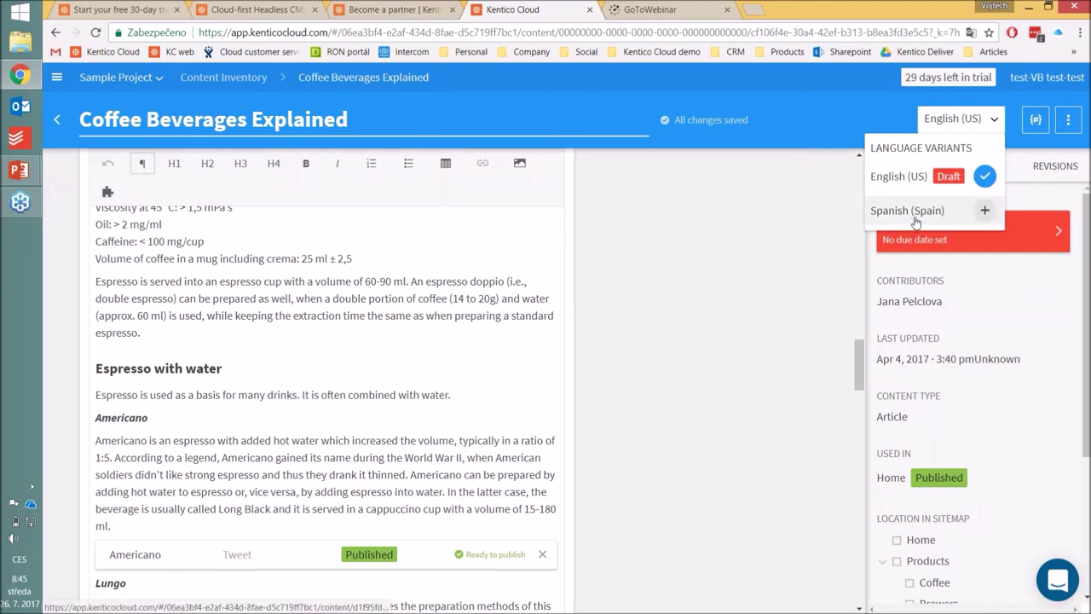
left_click(984, 213)
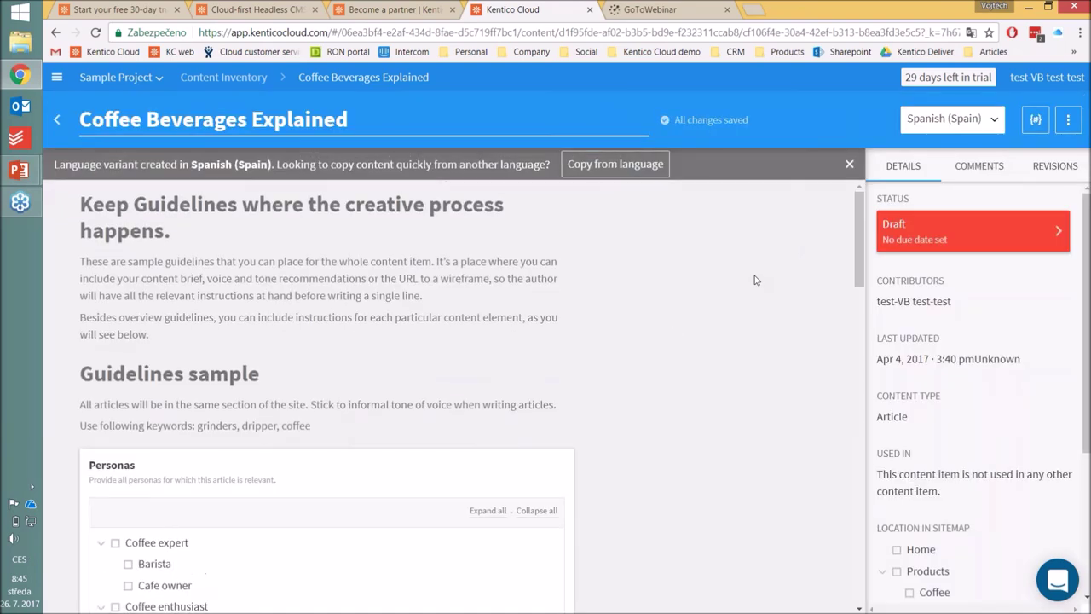
scroll(633, 372, "down", 5)
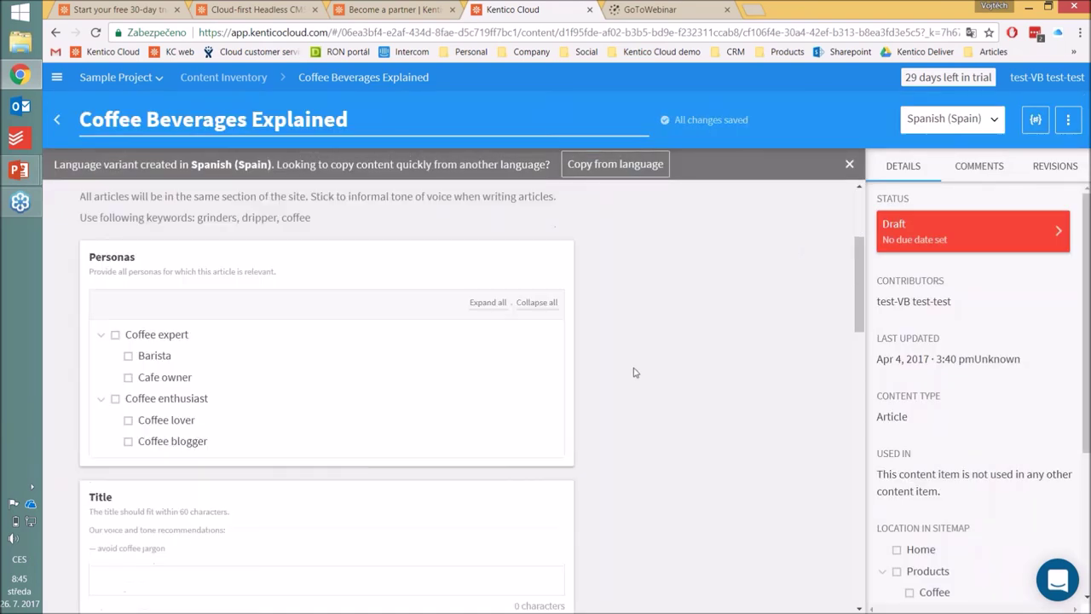
scroll(634, 372, "up", 3)
scroll(633, 372, "down", 10)
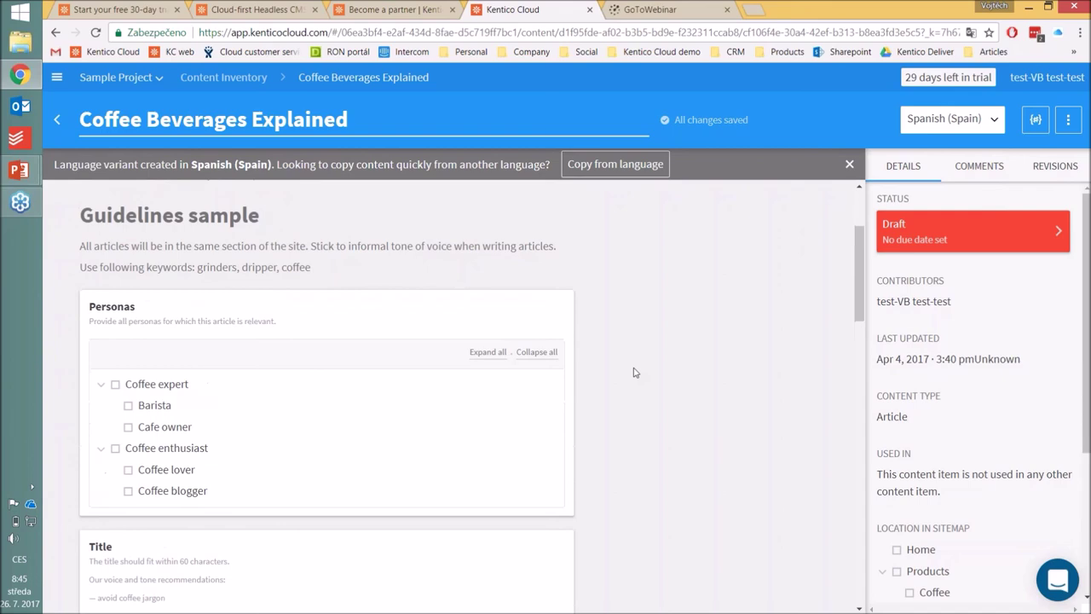
scroll(633, 372, "down", 3)
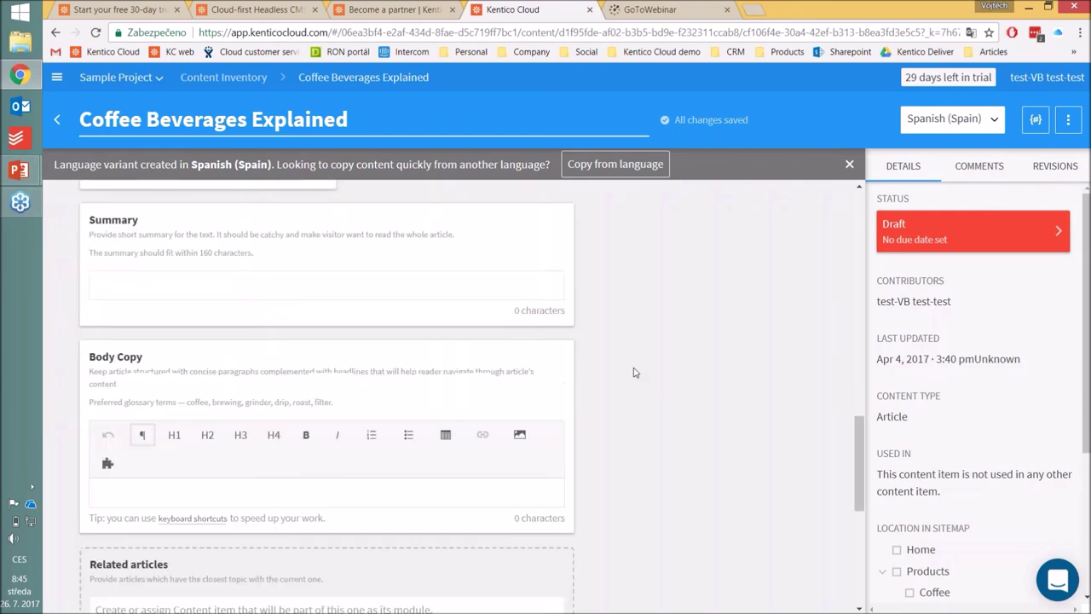
left_click(558, 459)
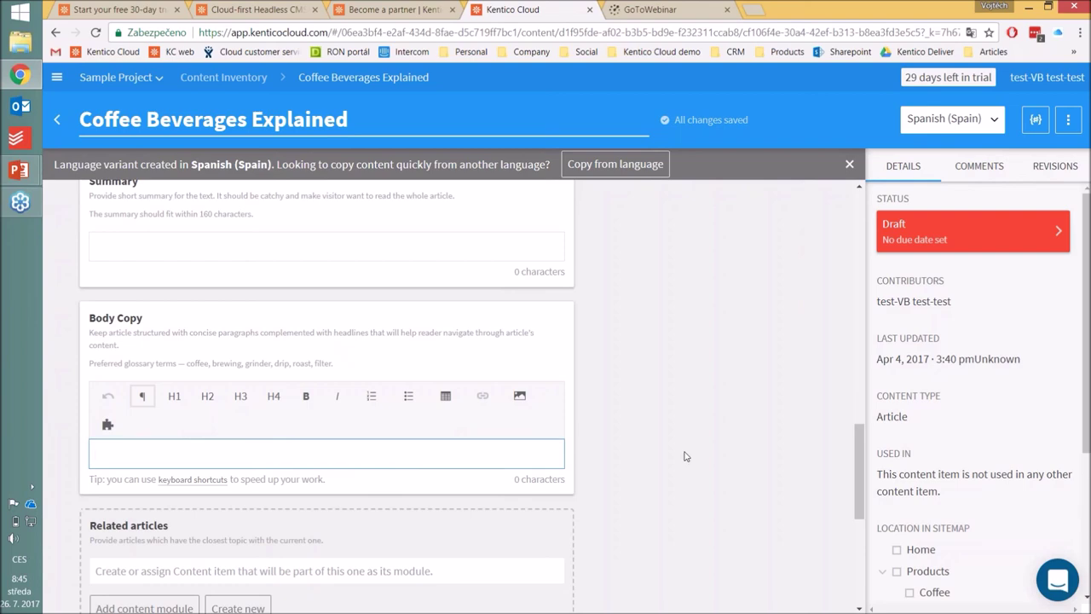
scroll(684, 458, "up", 5)
scroll(684, 456, "up", 3)
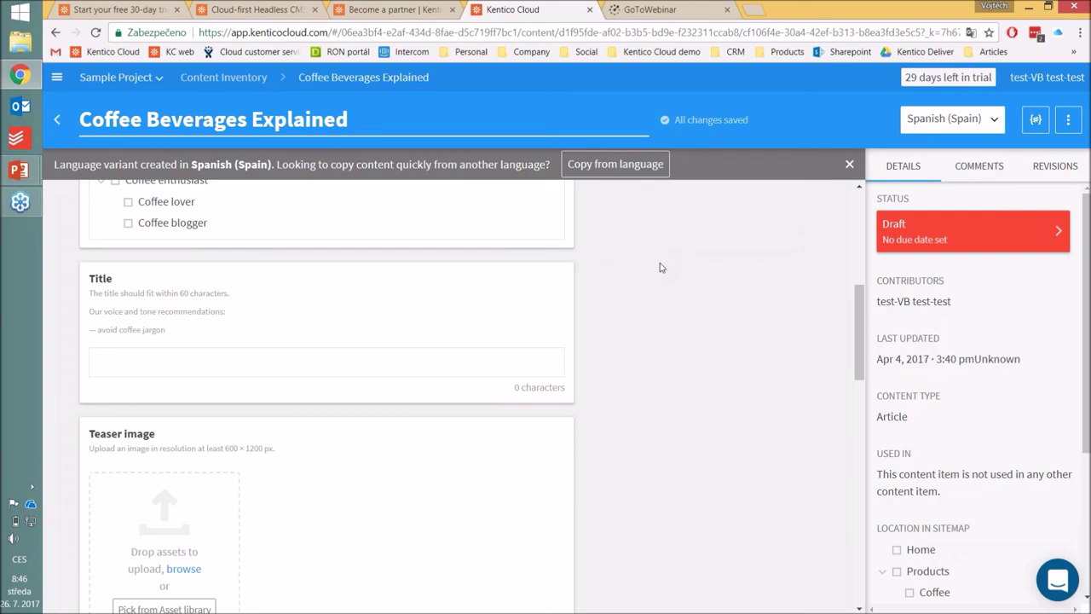
left_click(30, 212)
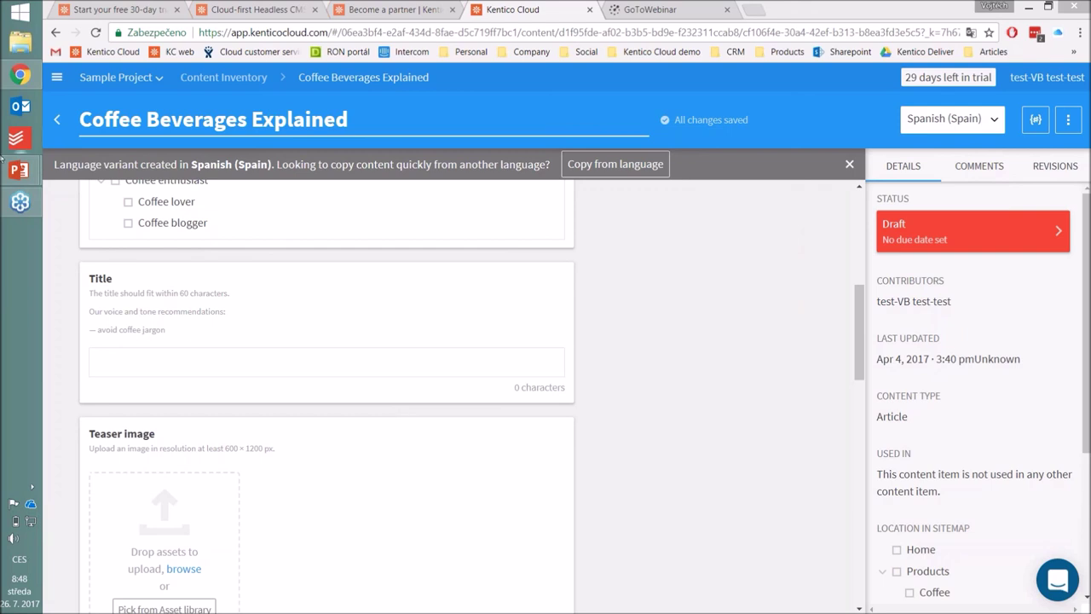
Step: Advance the slide show to the Questions & Answers slide and exit to editing view
mouse_move(19, 173)
left_click(111, 237)
left_click(744, 476)
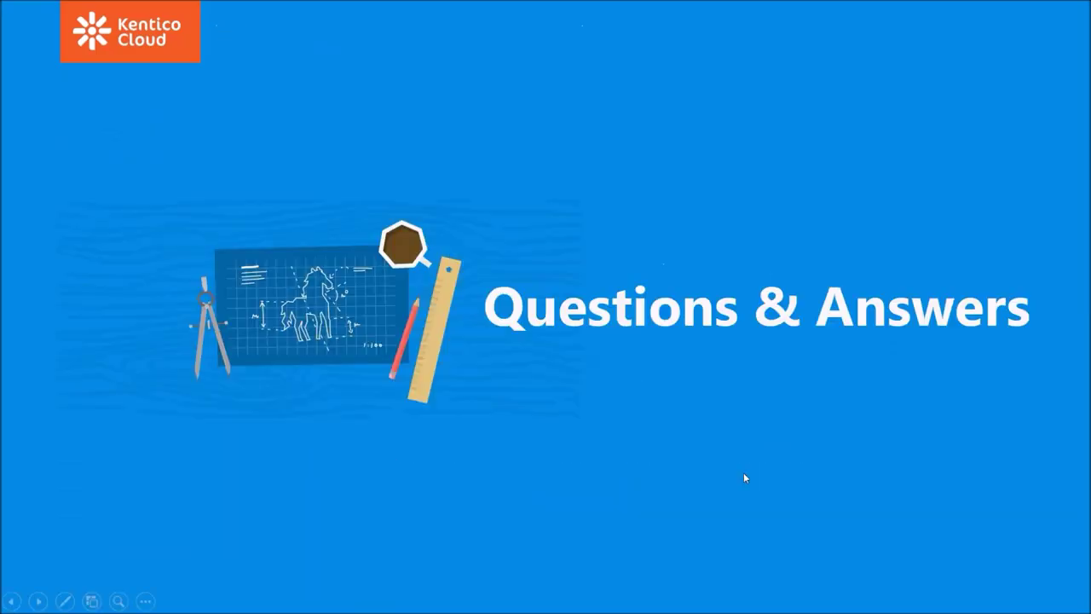
key("Escape")
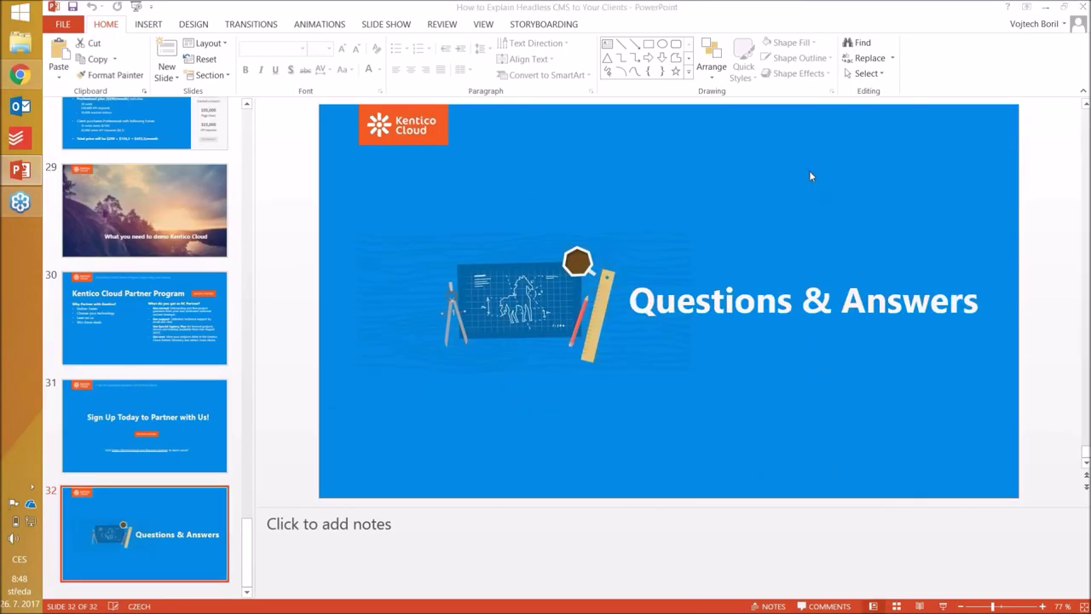
Step: Type the presenter's e-mail address on a new line under the Questions & Answers title
left_click(982, 307)
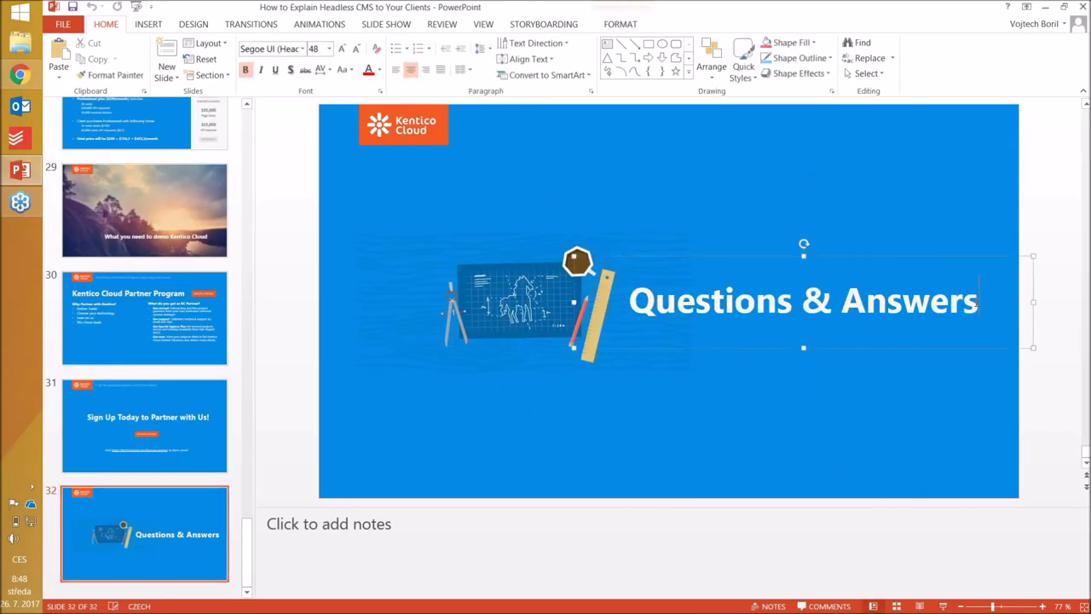
key("Return")
key("Return")
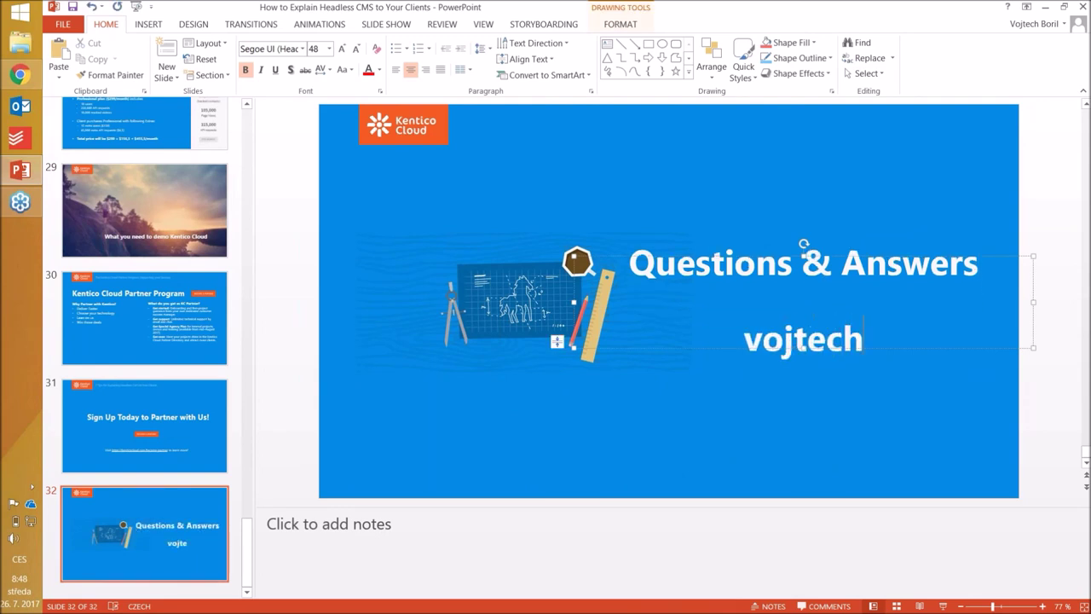
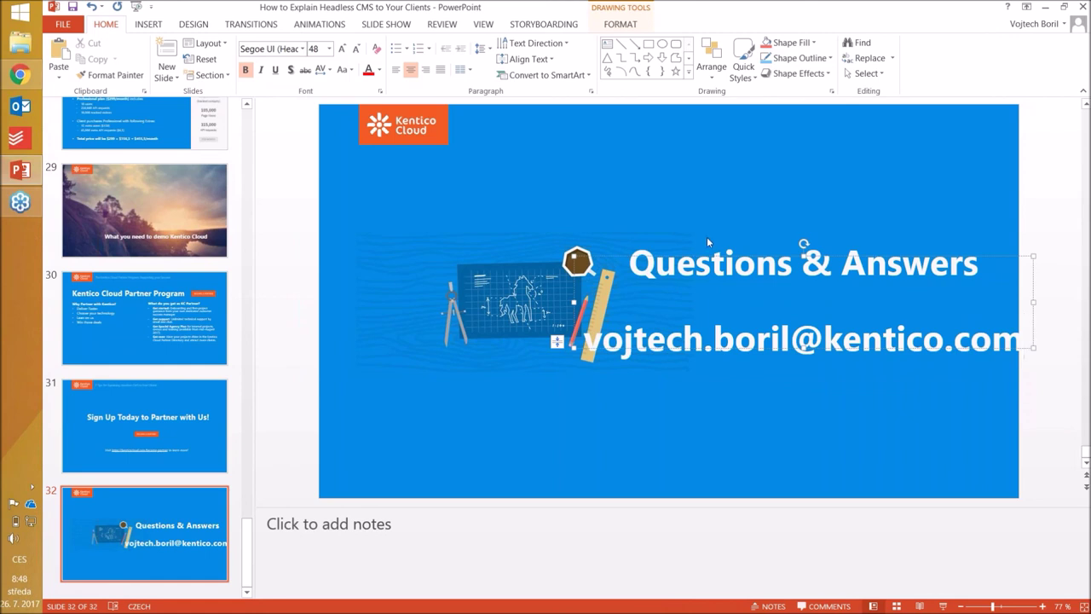
left_click(739, 409)
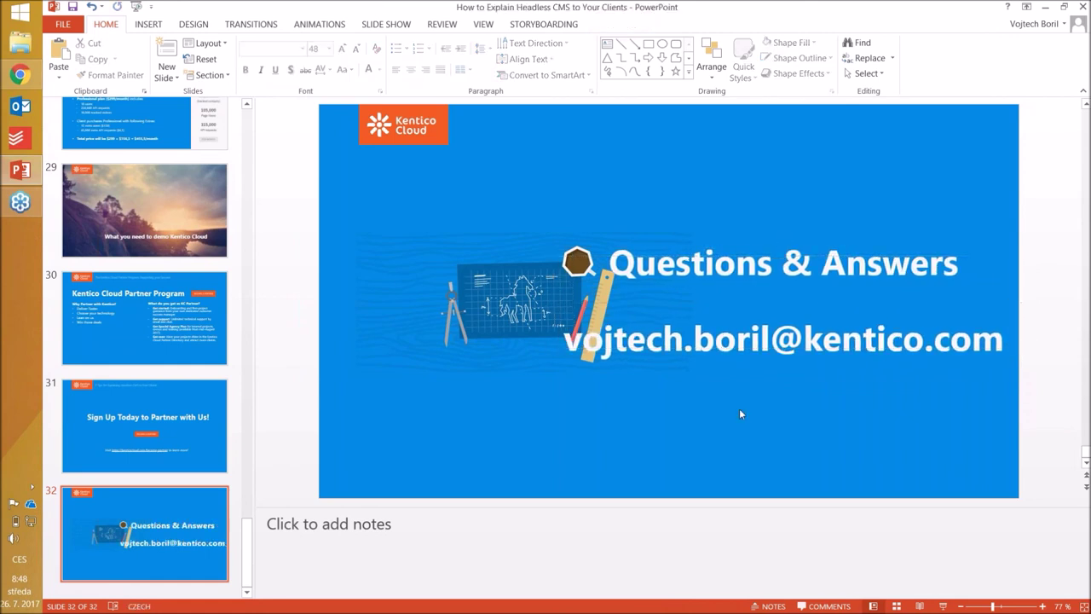